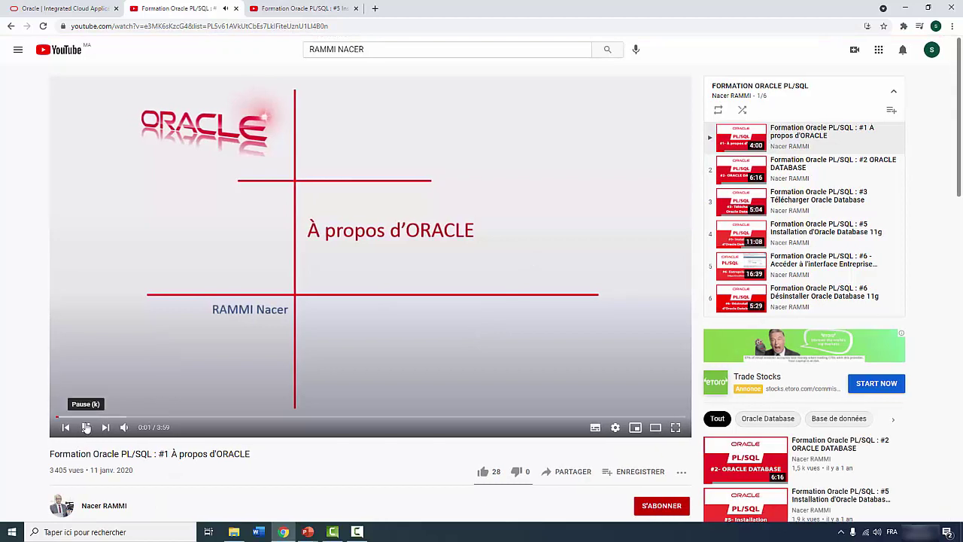
Pause the 'Formation Oracle PL/SQL : #1 À propos d'ORACLE' video and open a blank tab
click(82, 427)
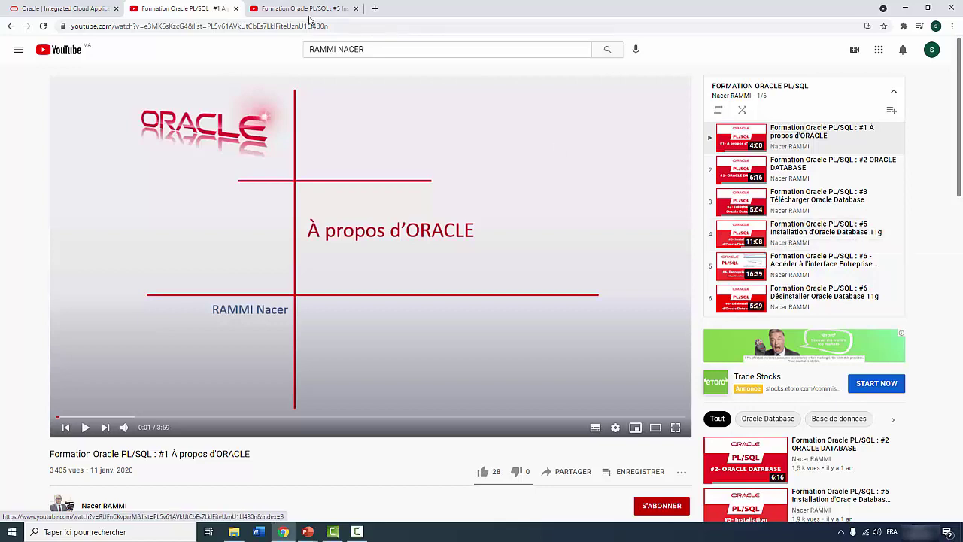
click(374, 8)
Load oracle.com and go to Oracle Database from the Products menu
text(O)
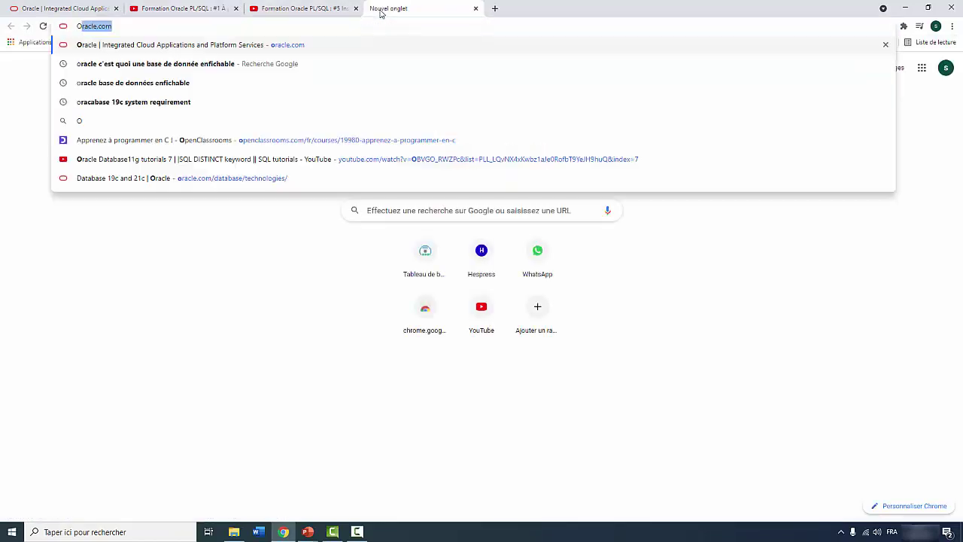
text(RACLE)
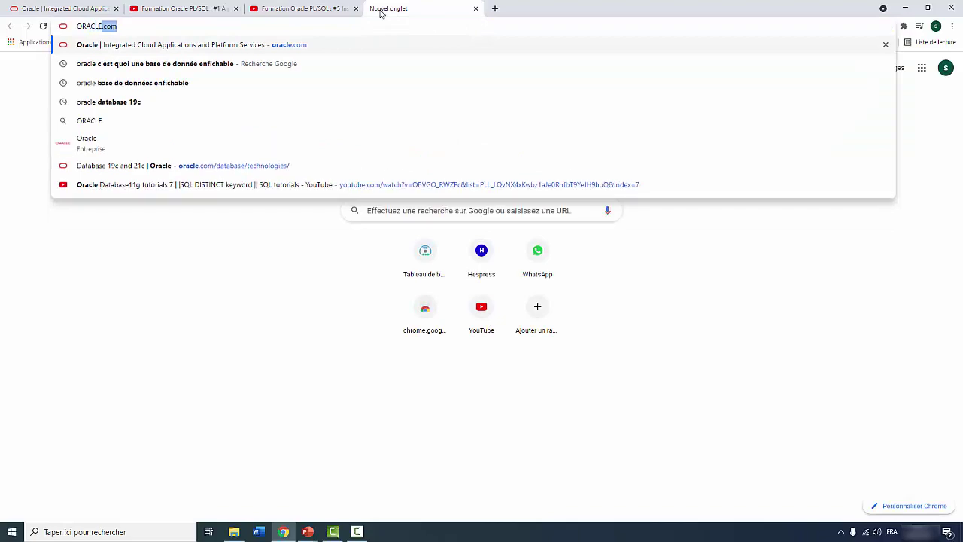
key(Return)
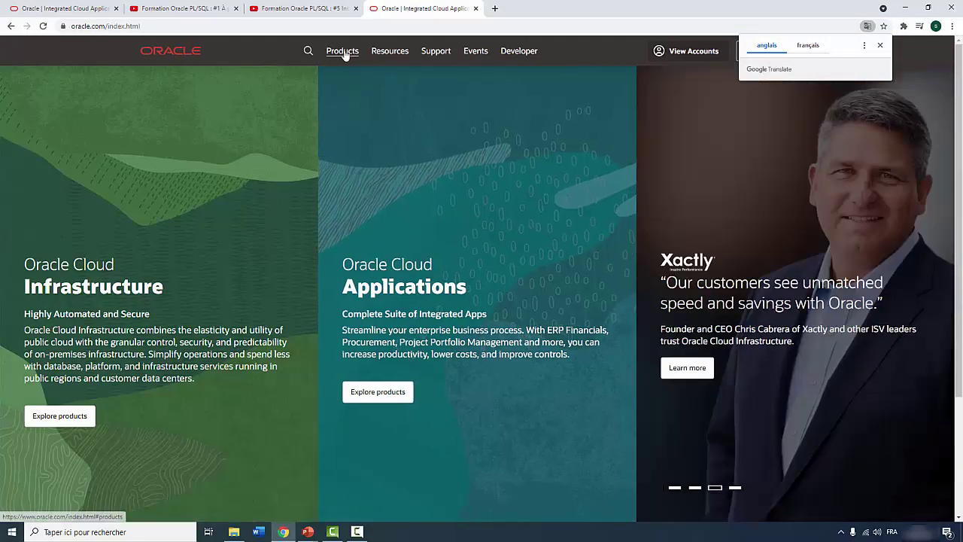
click(343, 52)
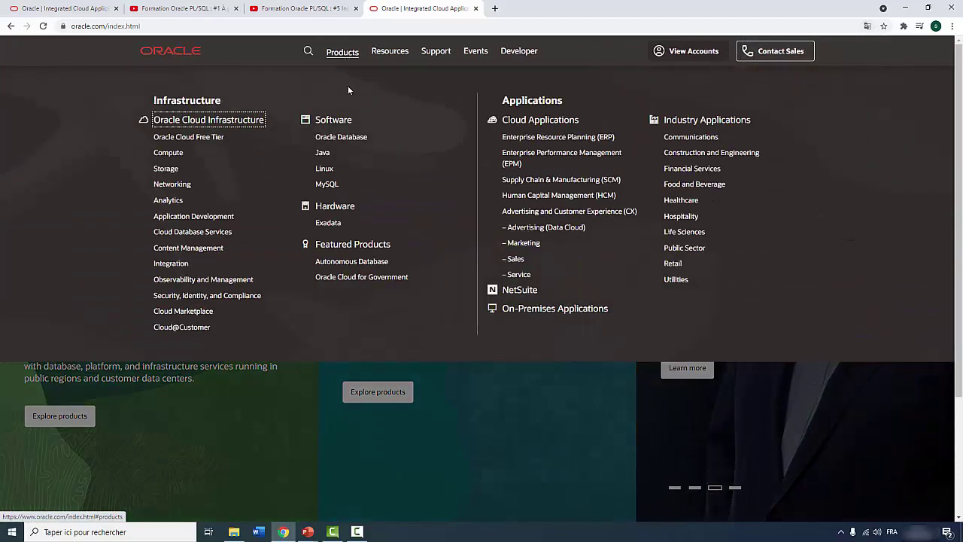
click(341, 137)
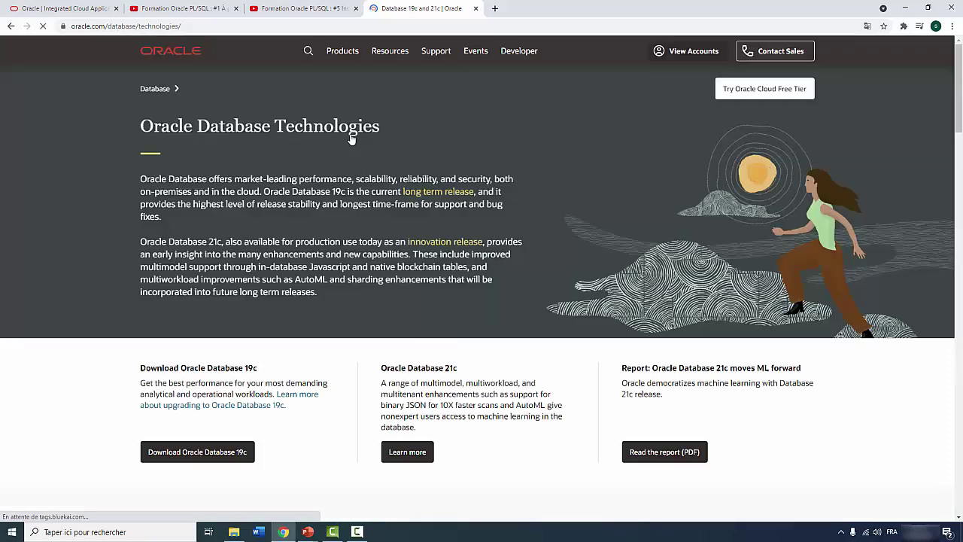
Open the Oracle Database 19c downloads and scroll to the 19.3 Enterprise Edition table
click(193, 452)
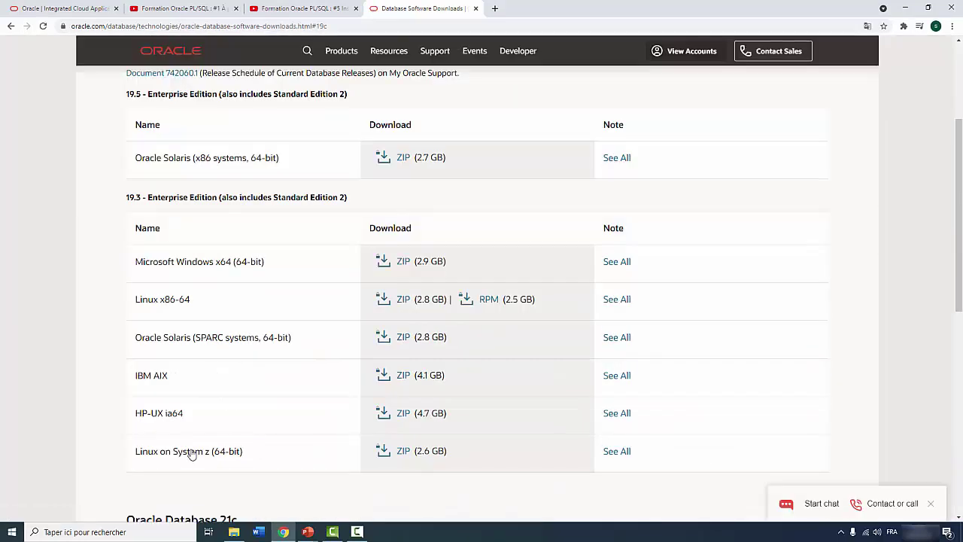
scroll(193, 452, down, 4)
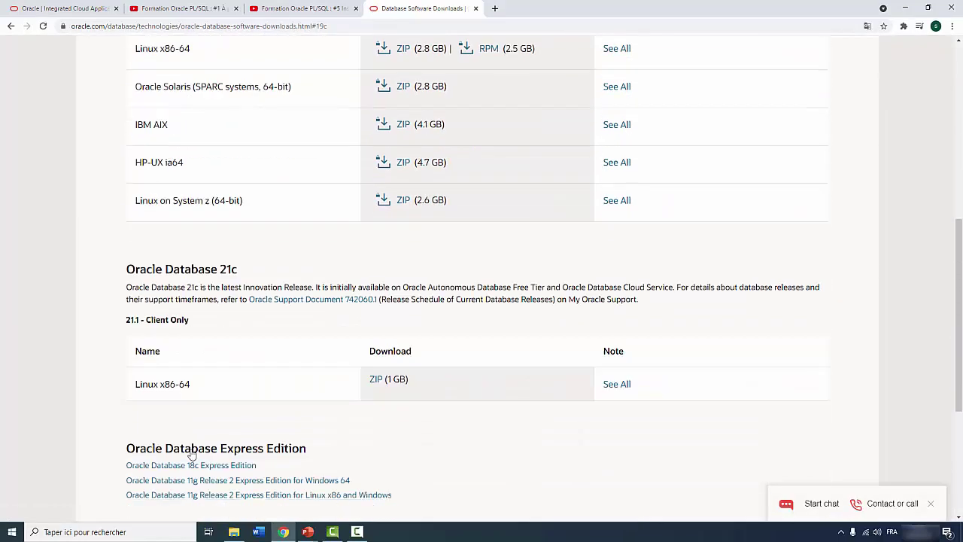
scroll(193, 452, down, 3)
scroll(193, 452, up, 6)
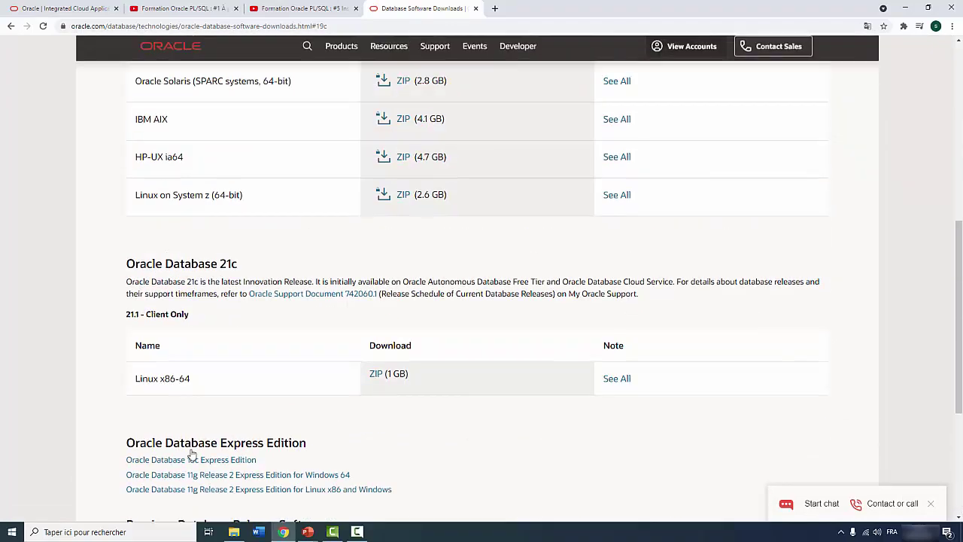
scroll(195, 456, up, 3)
scroll(197, 429, down, 2)
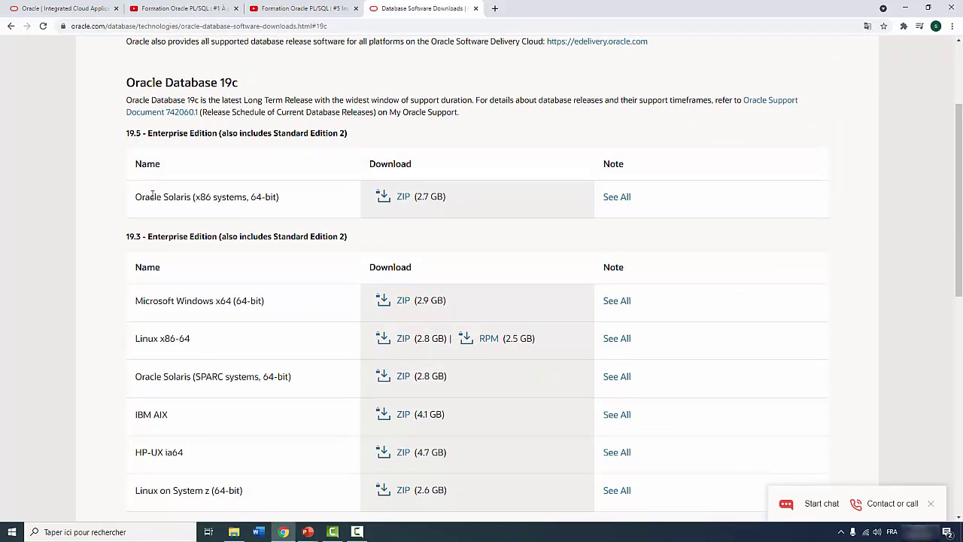
scroll(188, 192, down, 2)
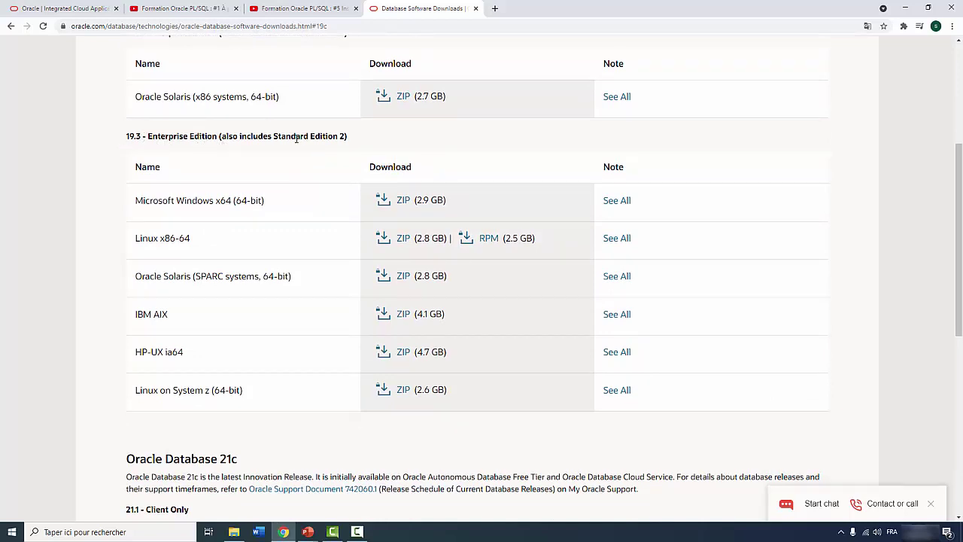
scroll(297, 193, down, 1)
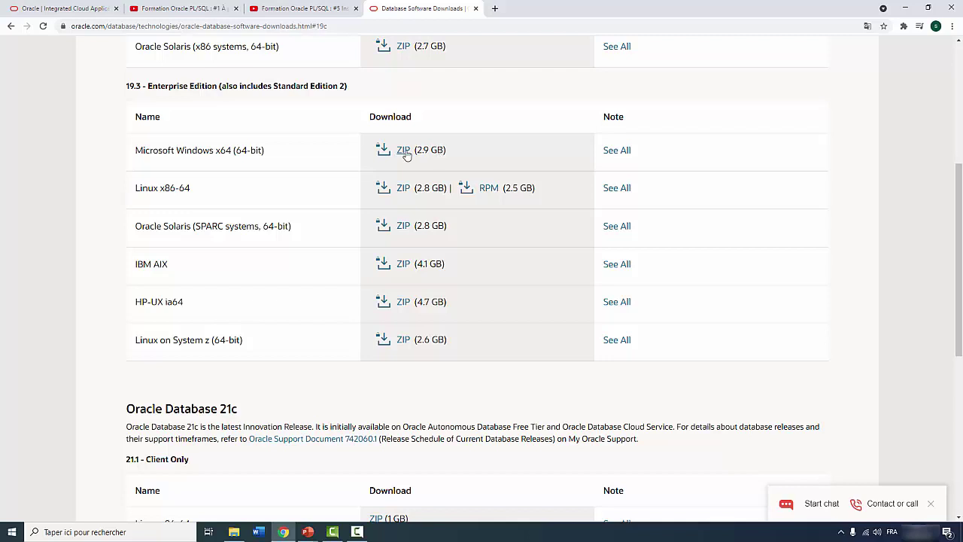
Accept the license for the Windows x64 19.3 ZIP and request WINDOWS.X64_193000_db_home.zip
click(403, 154)
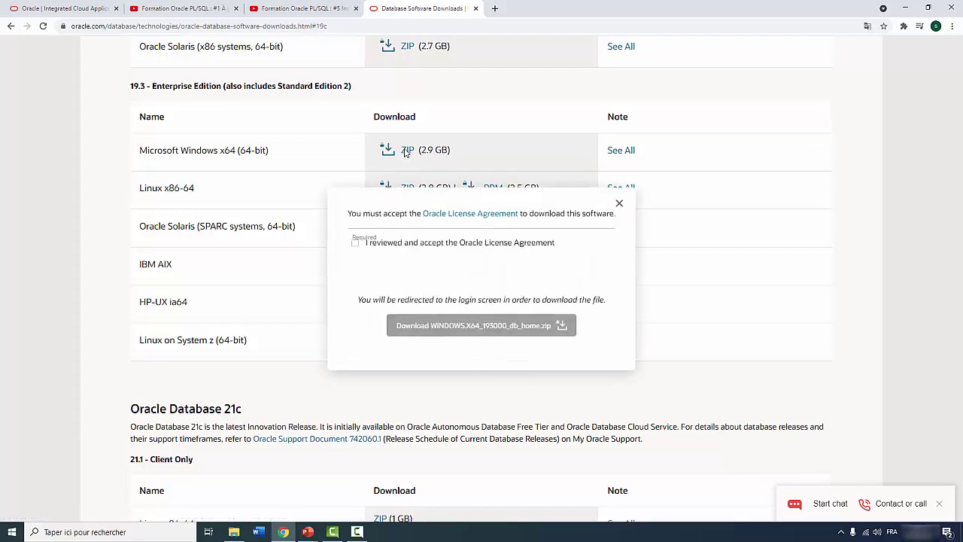
click(356, 243)
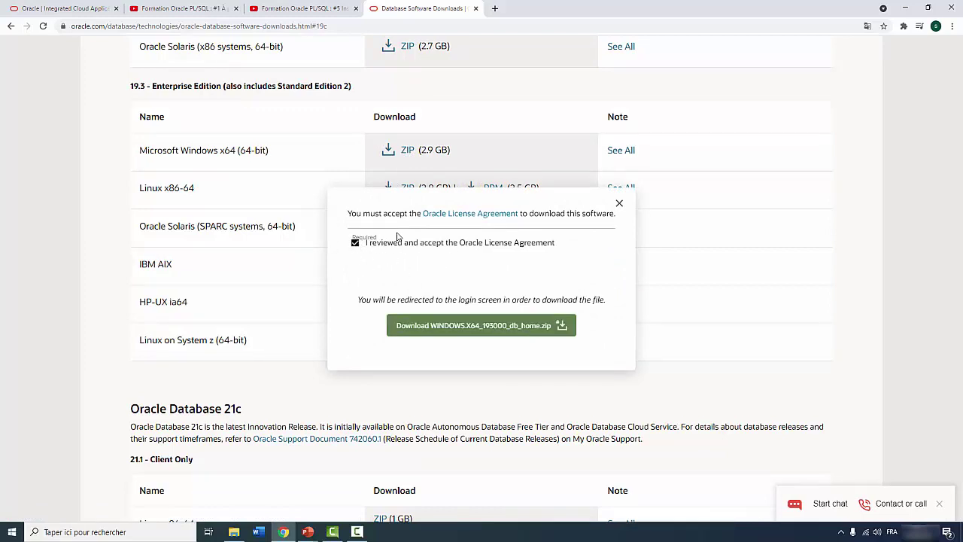
click(477, 328)
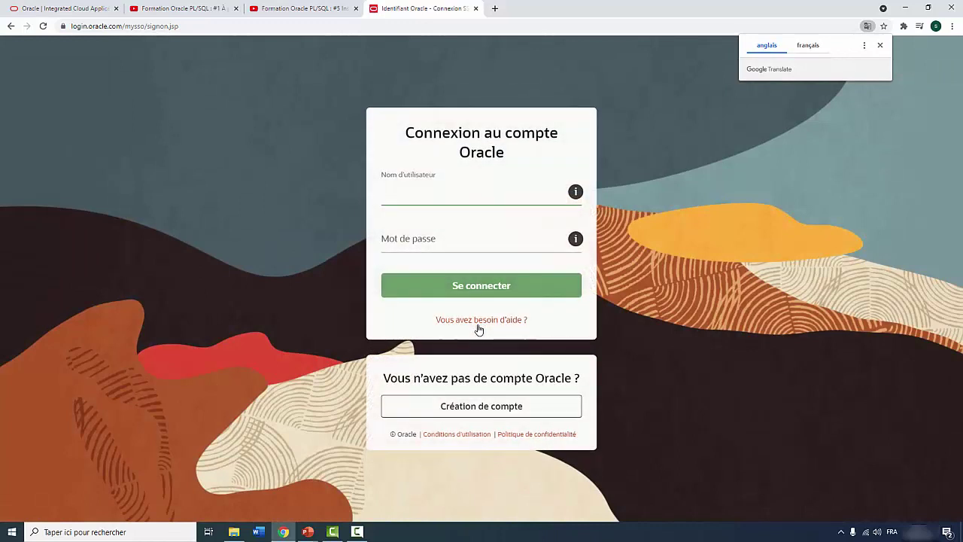
Enter the Oracle account e-mail and password on the sign-in page
click(390, 191)
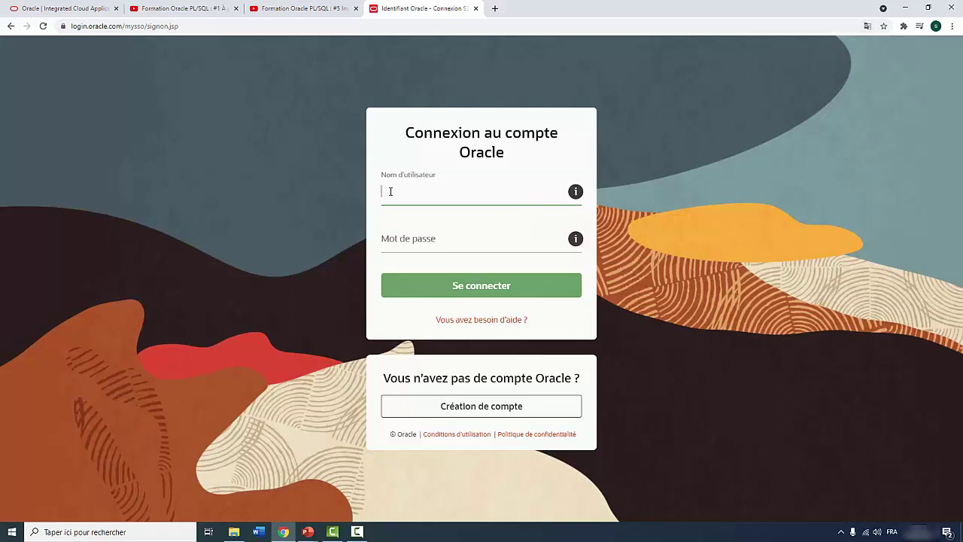
text(Na)
key(BackSpace)
key(BackSpace)
click(397, 238)
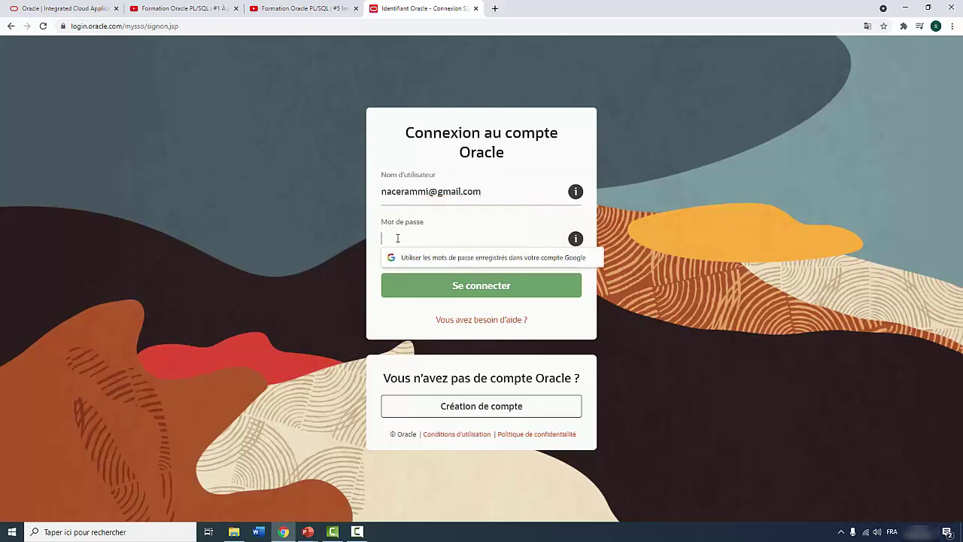
text(••)
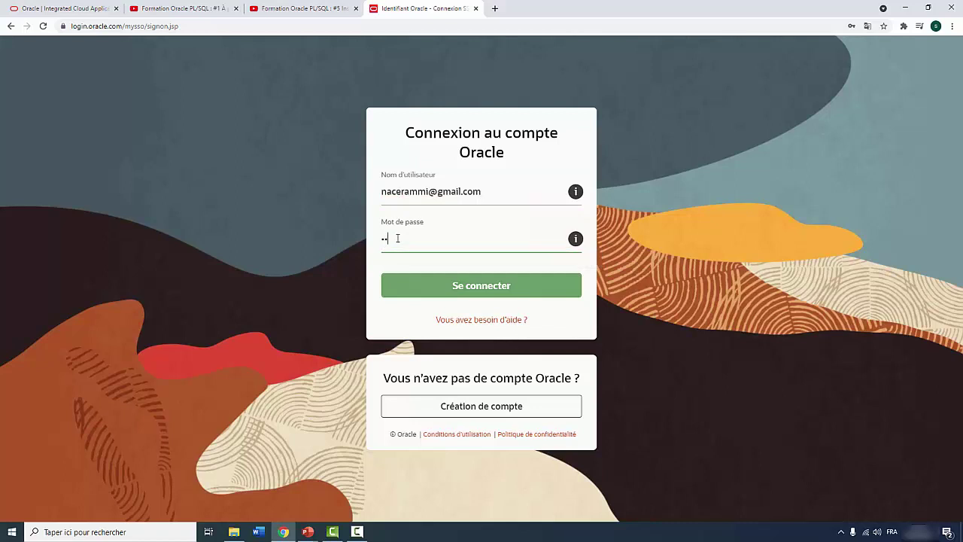
text(••••)
Sign in, then cancel the Windows x64 zip download it starts
click(444, 285)
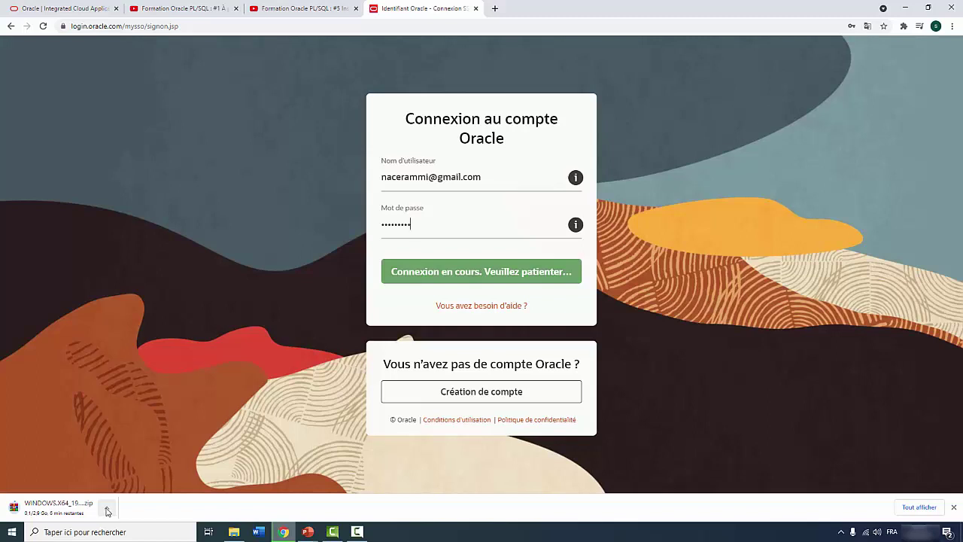
click(107, 510)
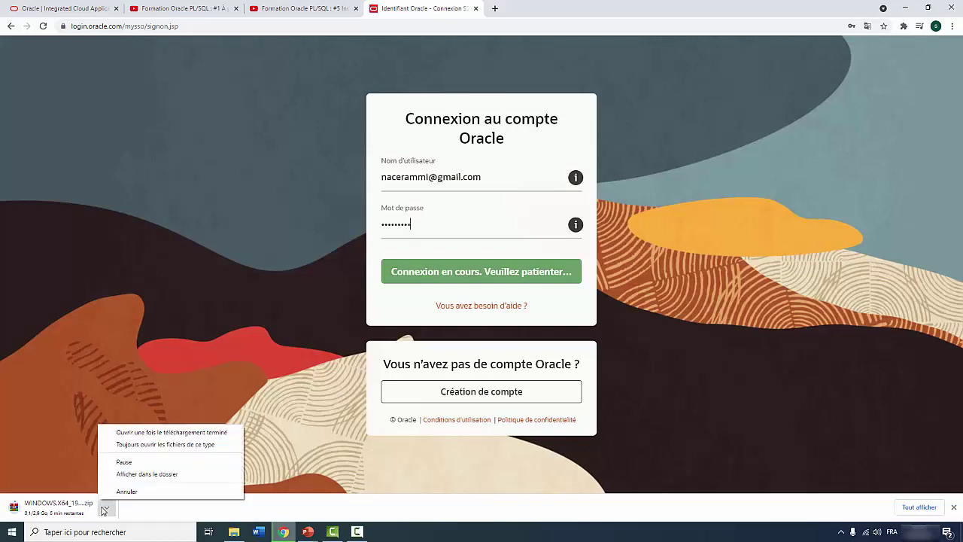
click(131, 492)
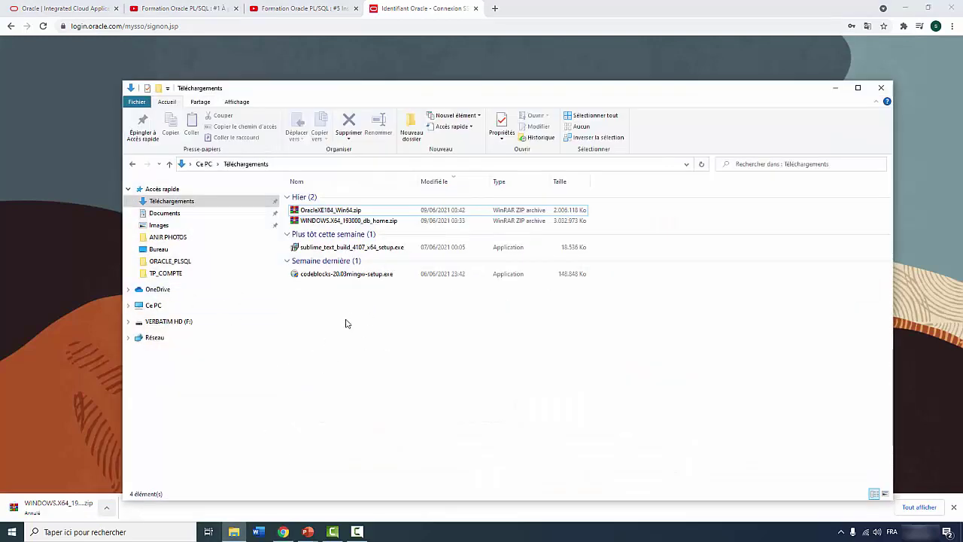
Select the existing WINDOWS.X64_193000_db_home.zip, then return to the '#5' installation lesson tab
click(328, 222)
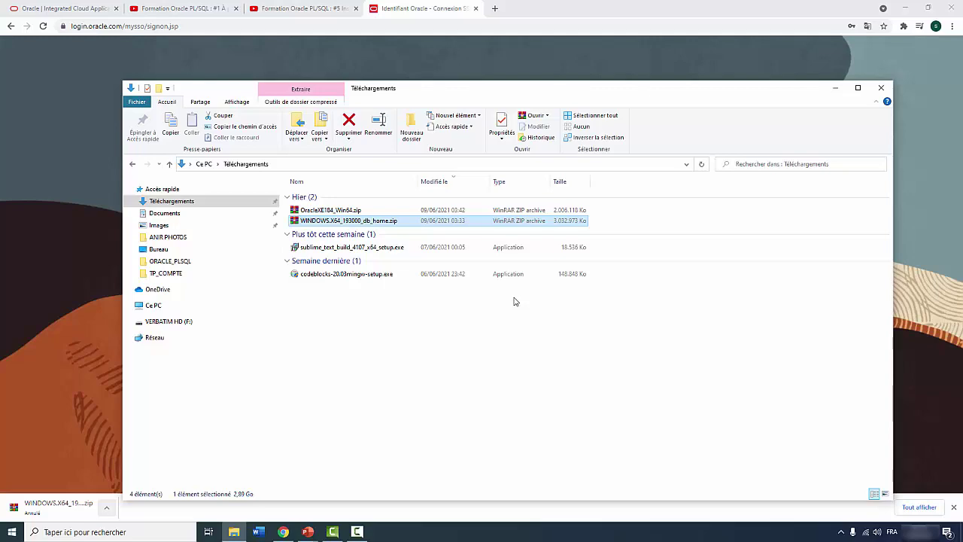
click(301, 11)
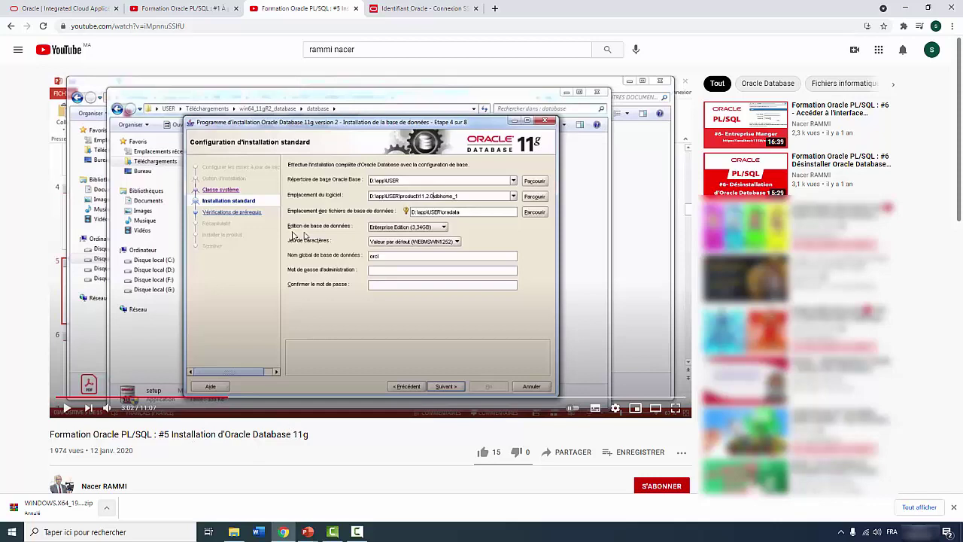
Switch to the CHAPITRE -3 PowerPoint presentation from the taskbar preview
mouse_move(307, 528)
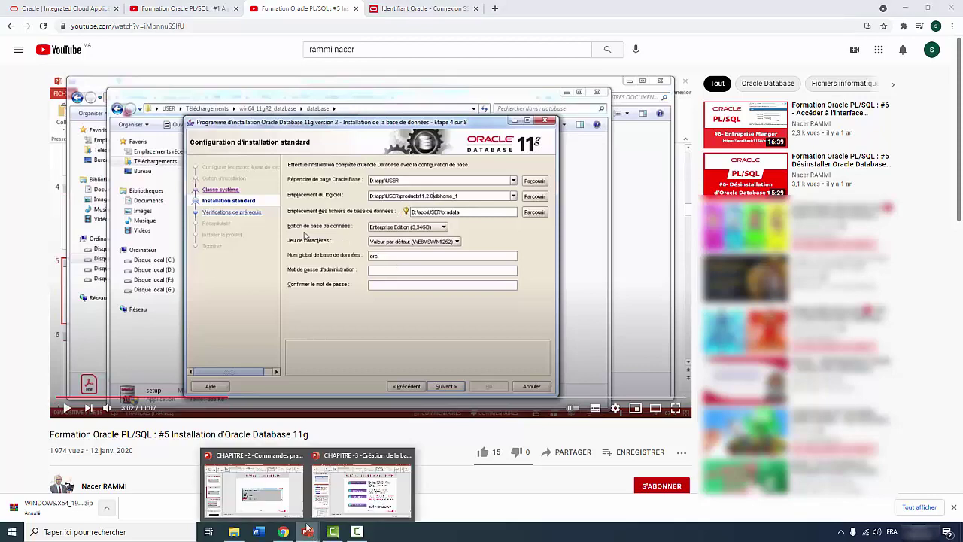
click(360, 491)
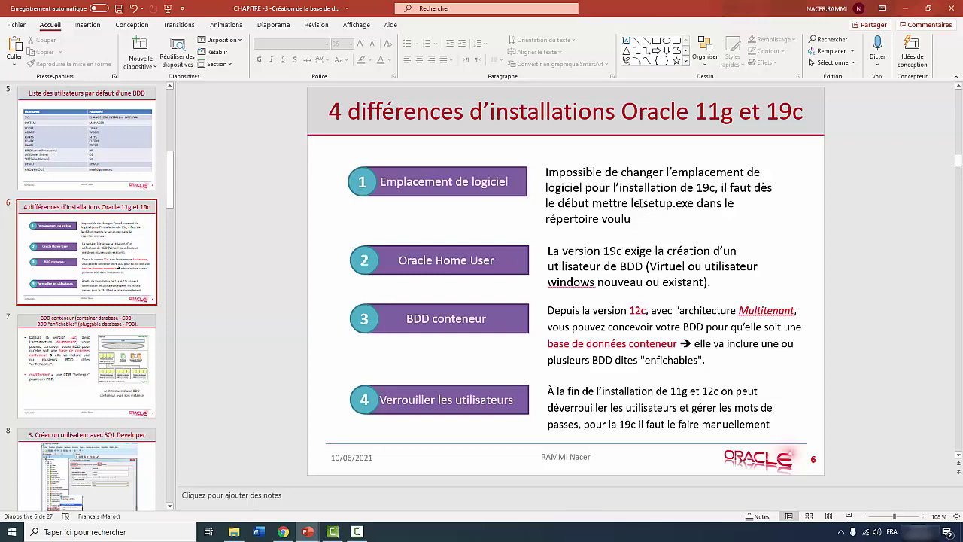
drag(632, 203, 689, 203)
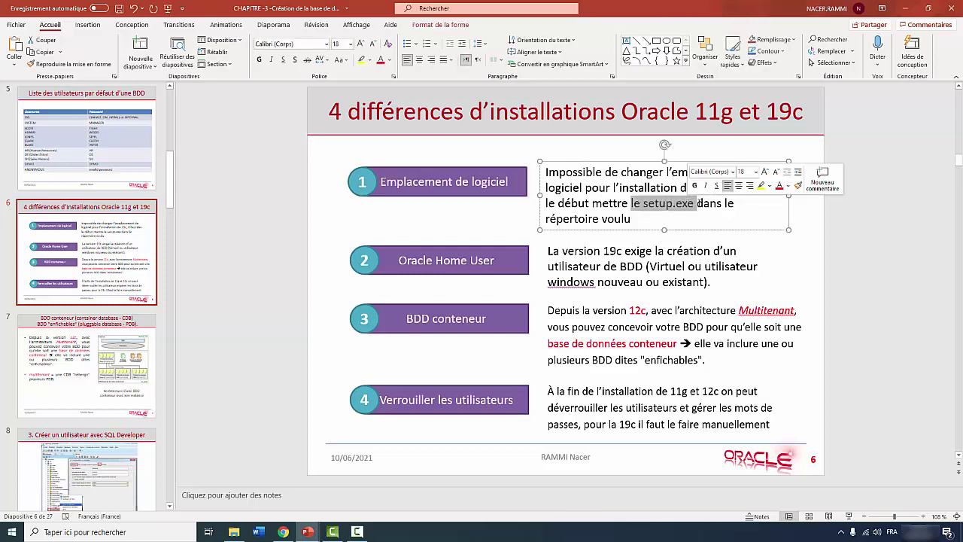
click(608, 203)
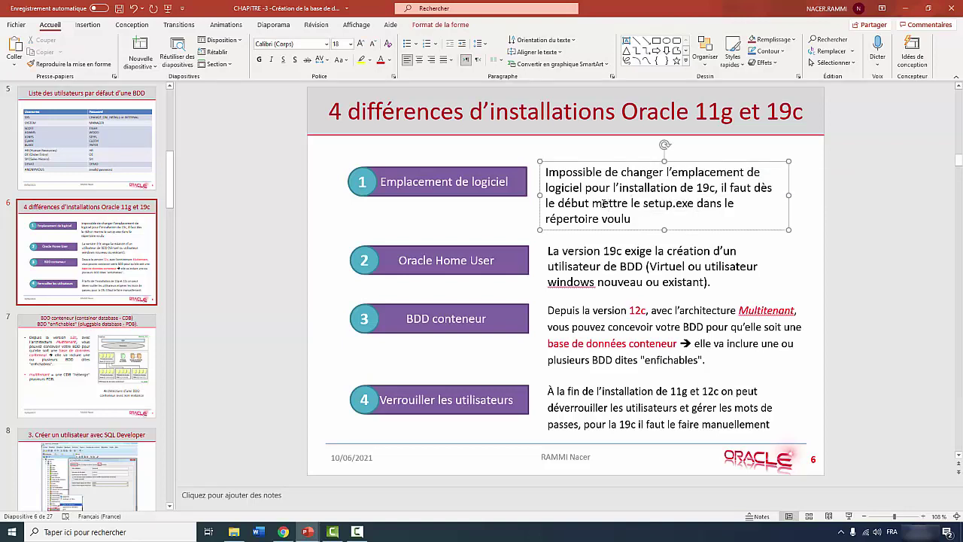
click(561, 252)
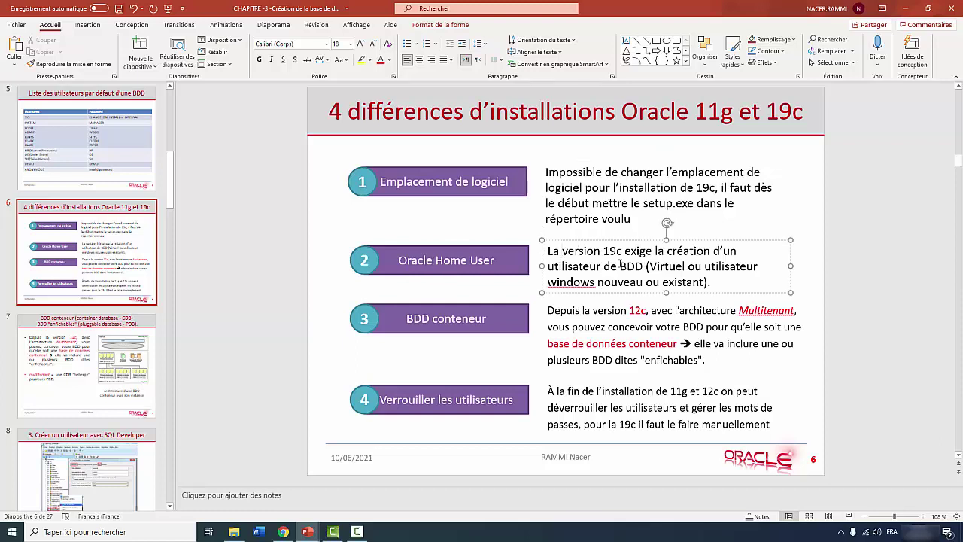
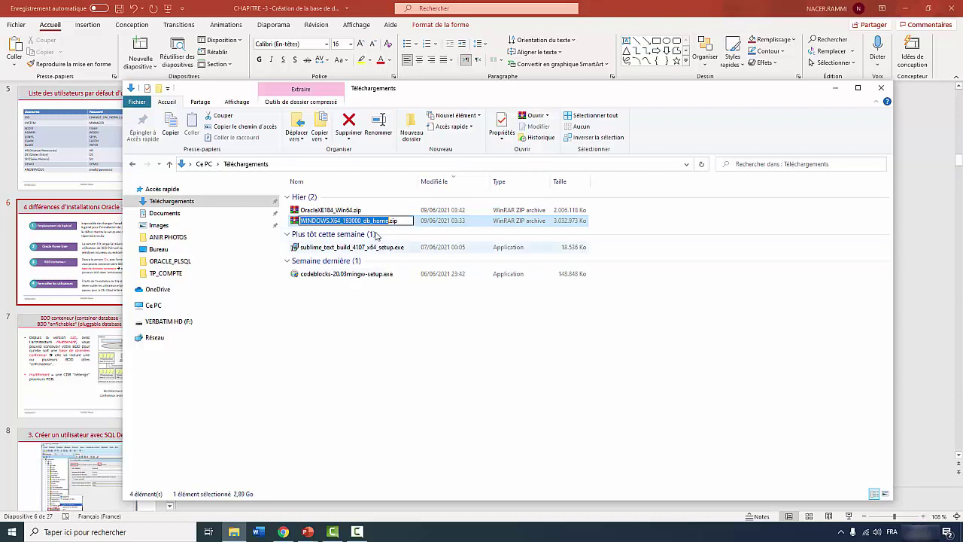
Deselect the db_home zip in Téléchargements and show the Oracle installation tutorial video in Chrome
click(423, 324)
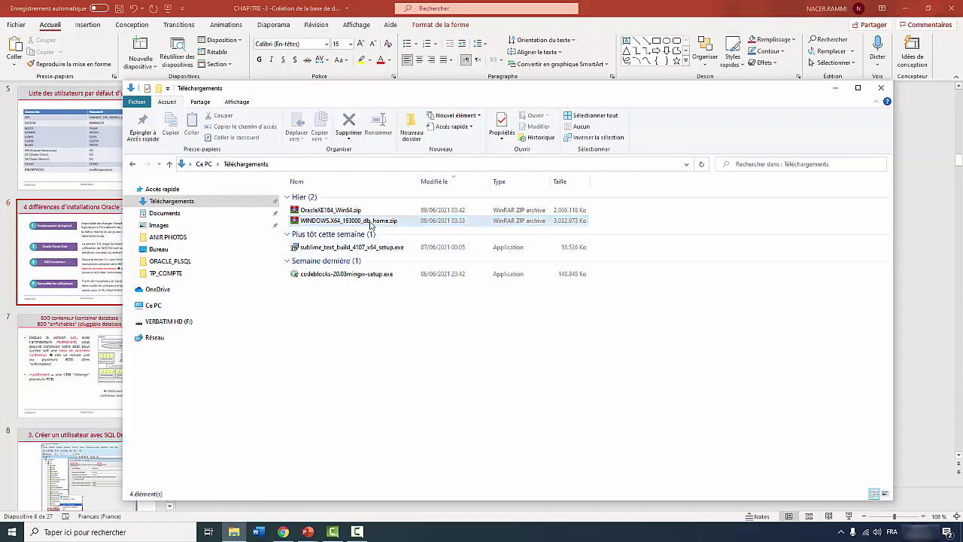
click(281, 532)
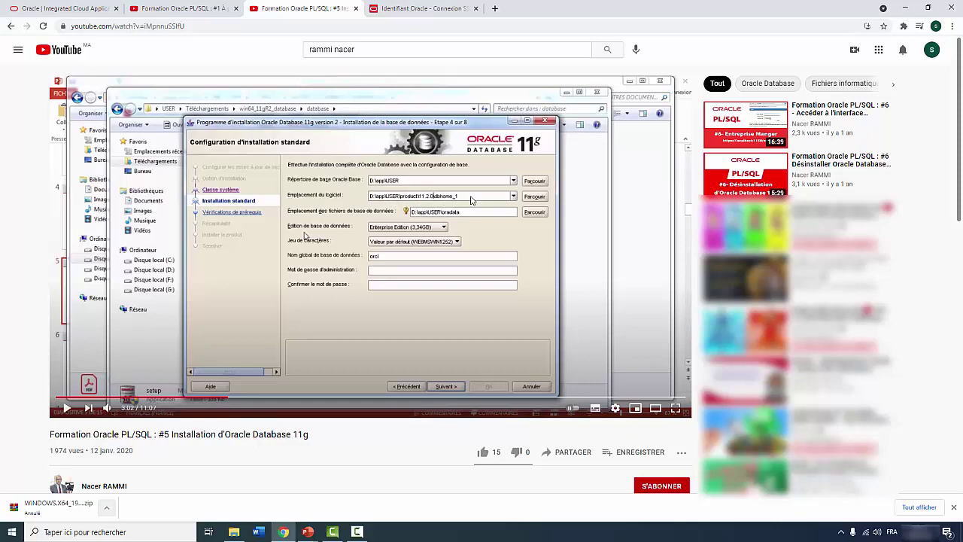
Copy WINDOWS.X64_193000_db_home.zip from the Téléchargements folder
click(234, 532)
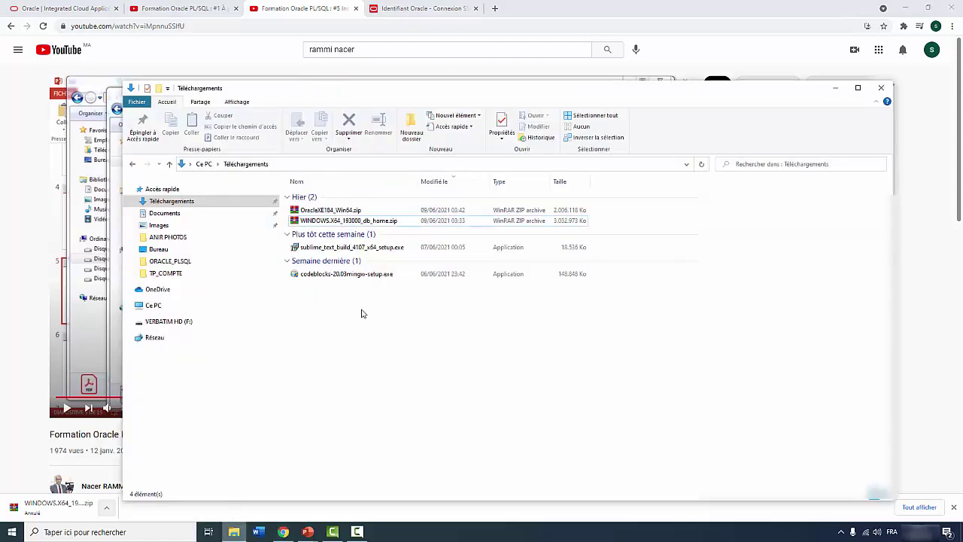
click(342, 221)
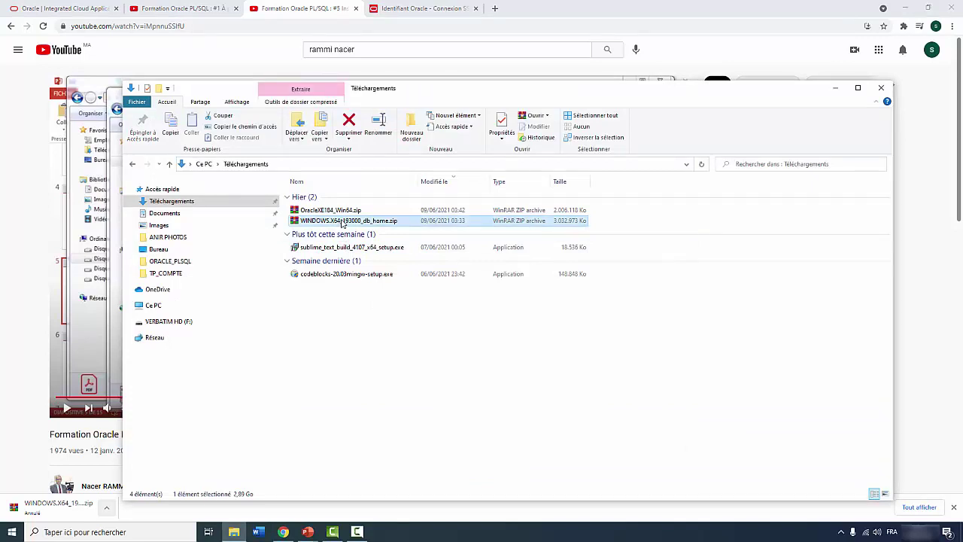
right_click(343, 223)
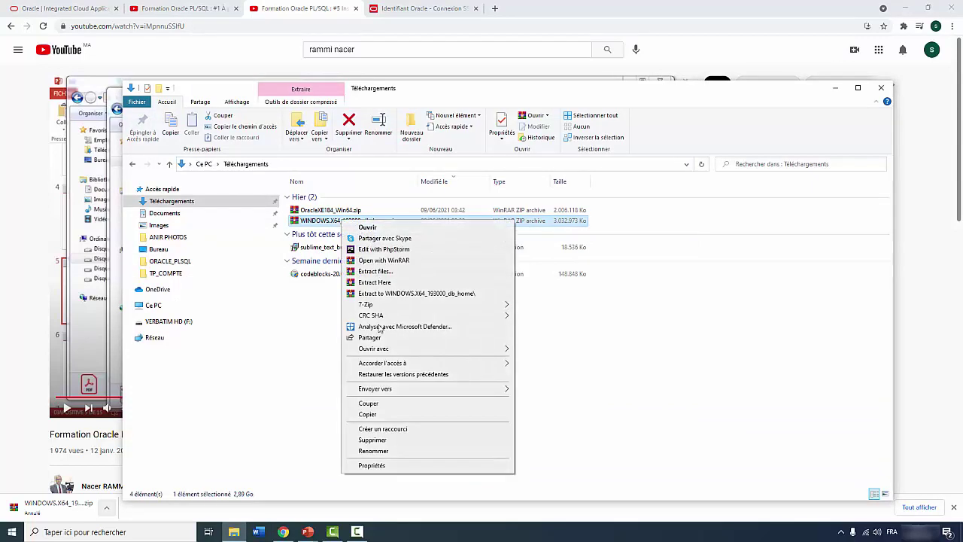
click(379, 416)
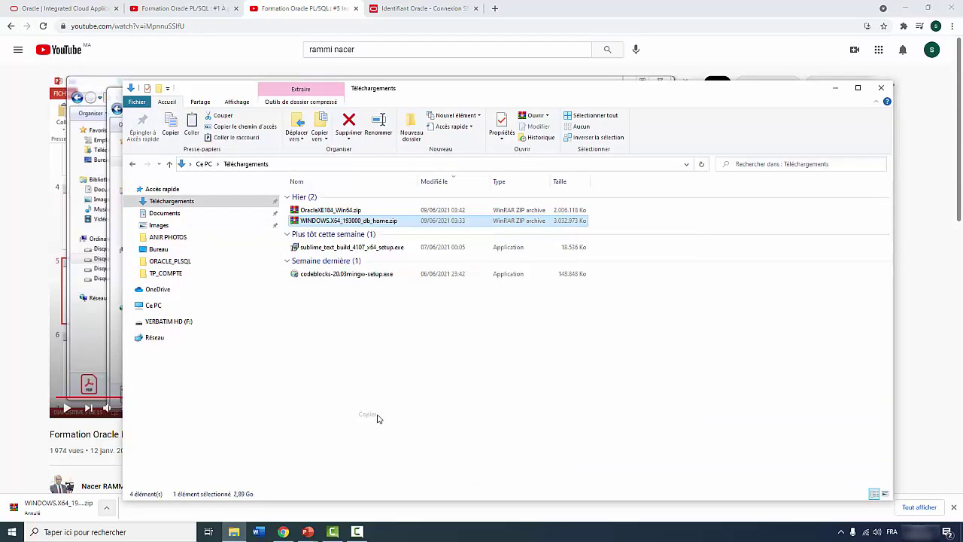
Create a new folder named app on Disque local (D:) and open it
click(164, 307)
double_click(473, 273)
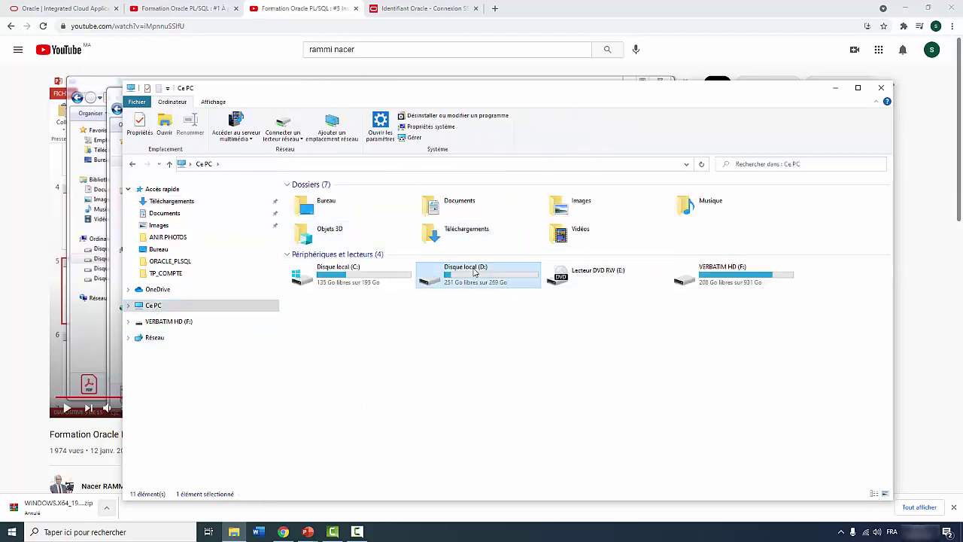
right_click(369, 266)
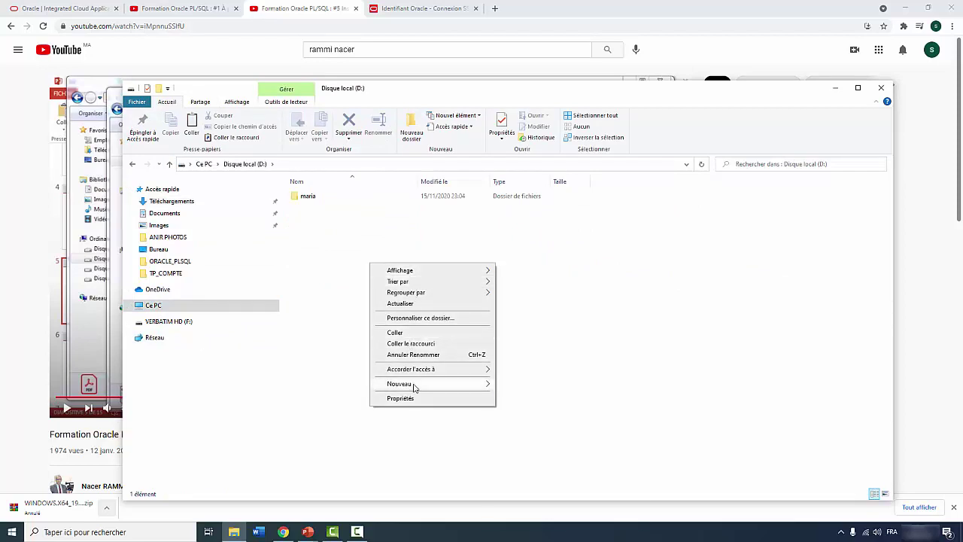
mouse_move(425, 385)
click(510, 386)
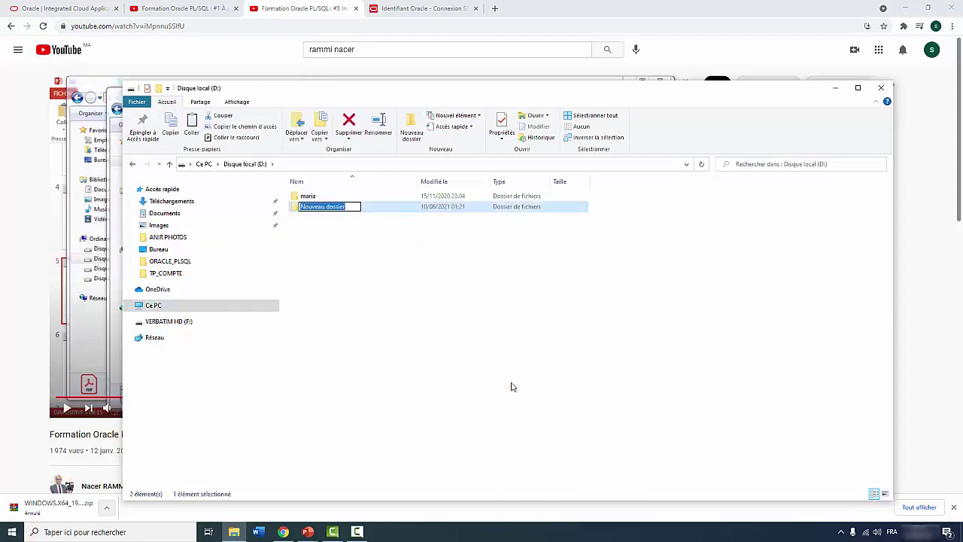
text(app)
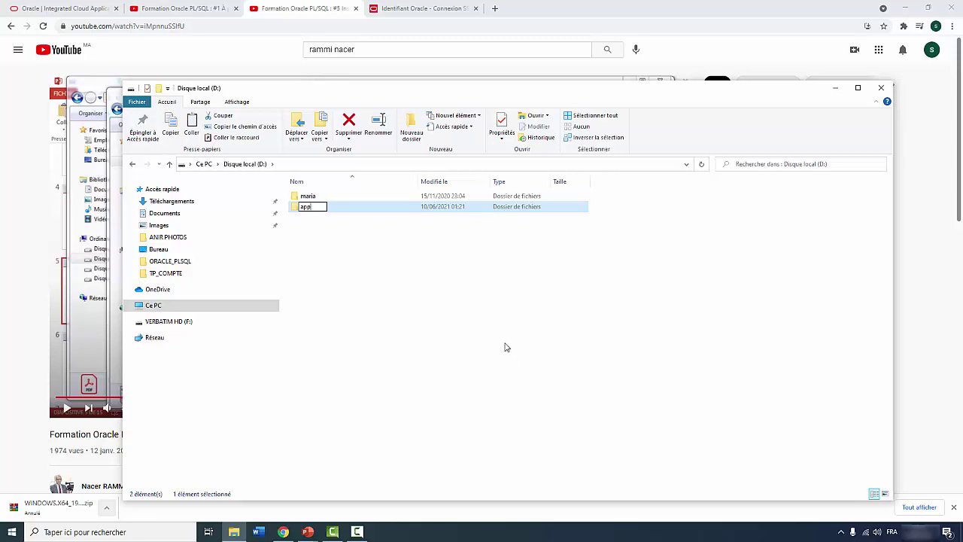
click(466, 325)
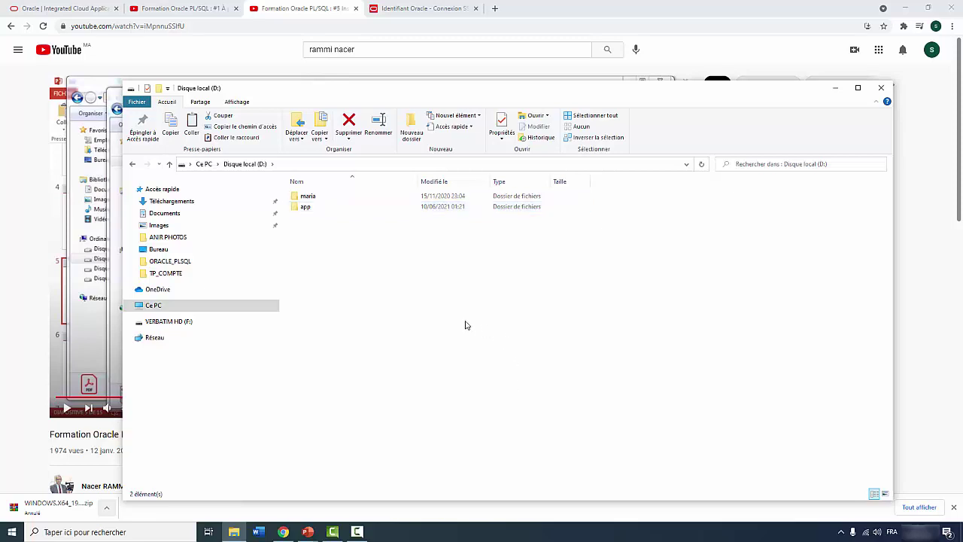
double_click(309, 207)
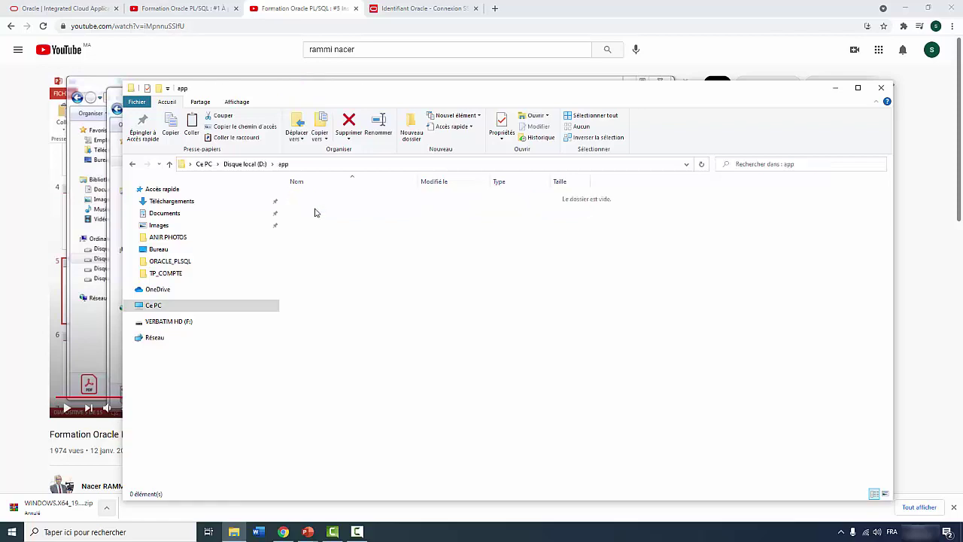
Create an Admin folder inside app and open it
right_click(358, 231)
mouse_move(404, 353)
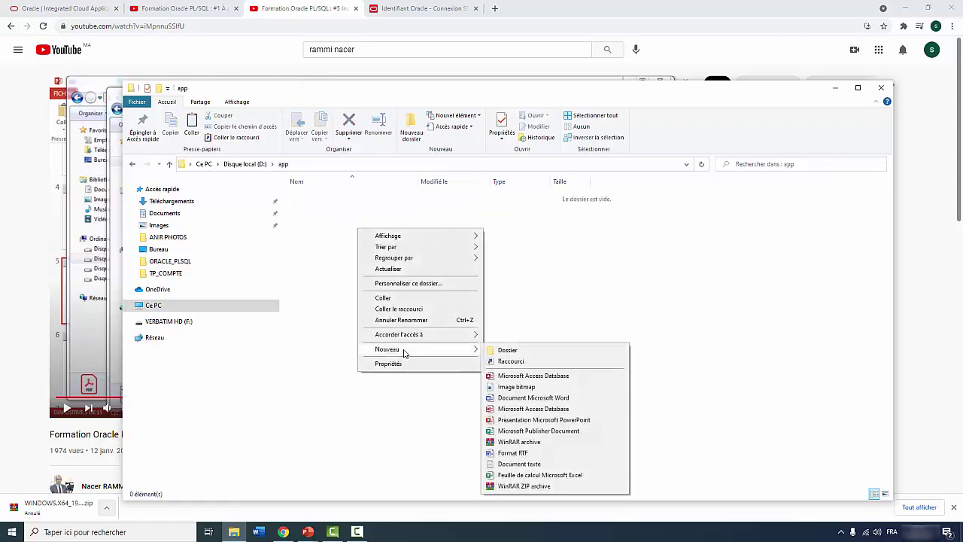
click(506, 350)
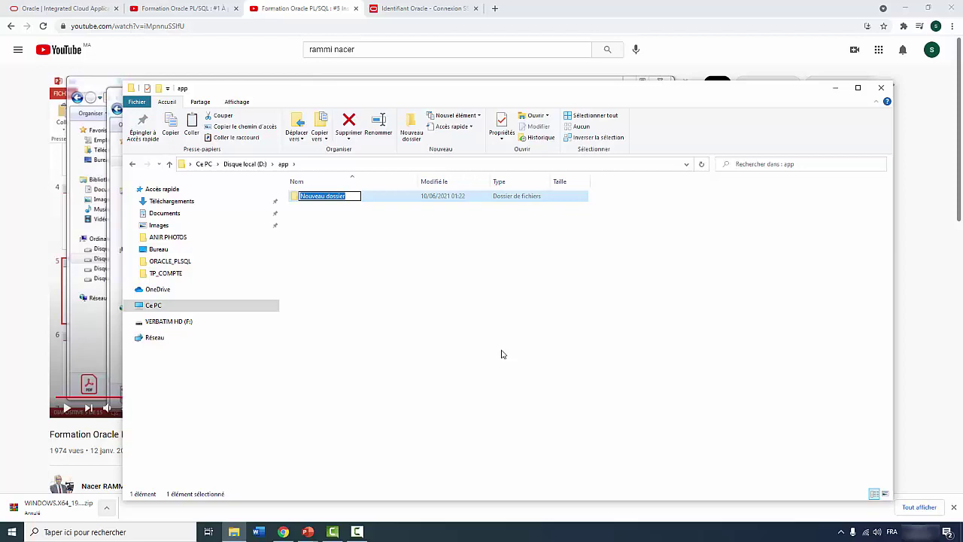
text(Ad)
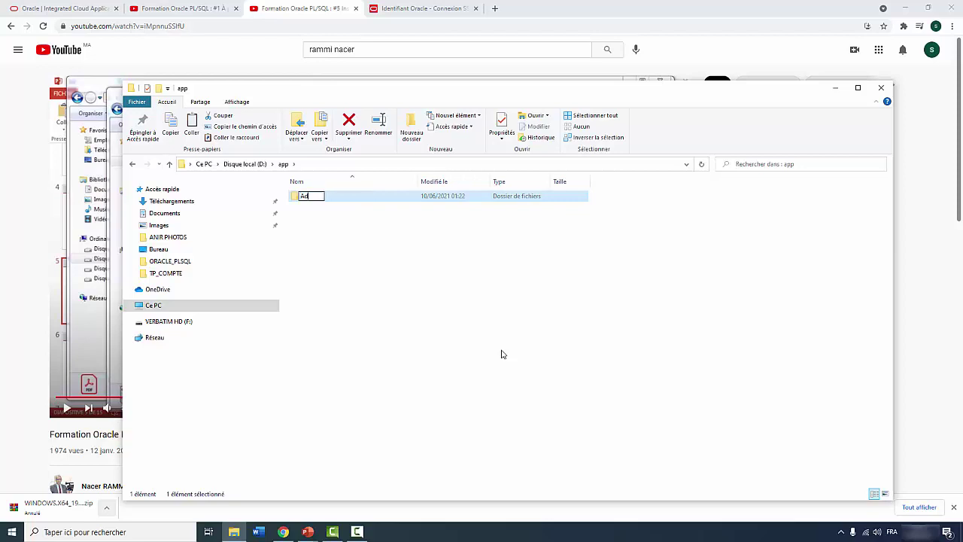
text(min)
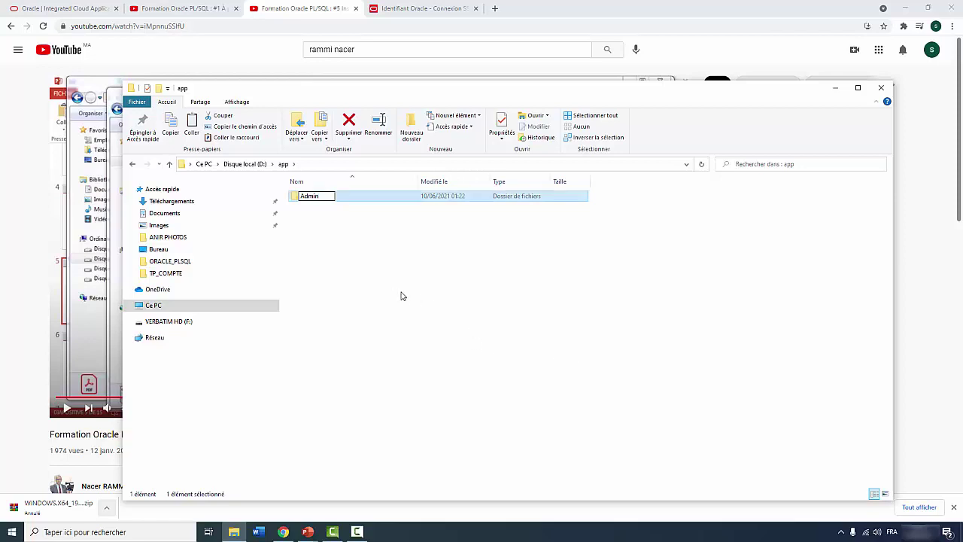
click(369, 260)
double_click(317, 197)
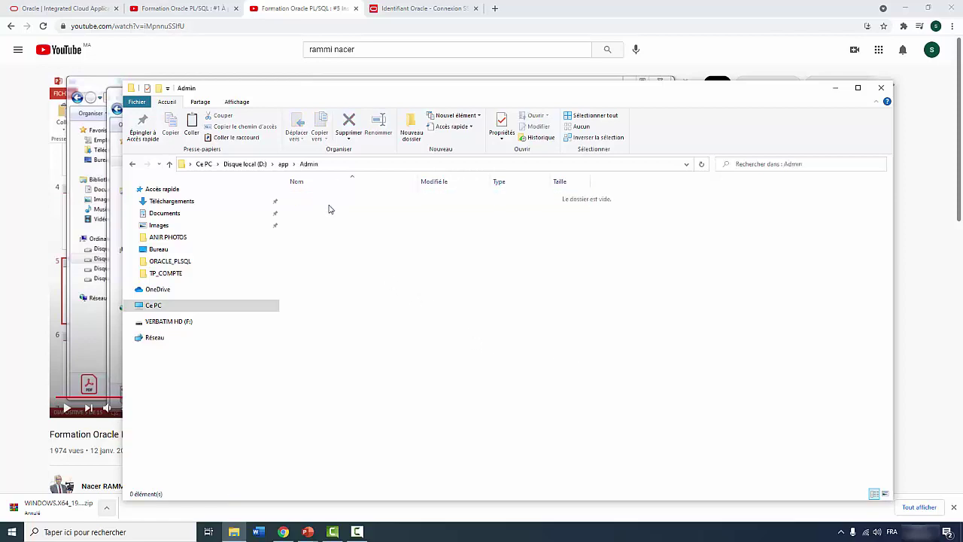
Paste the db_home zip into D:\app\Admin and follow the copy progress until it finishes
right_click(328, 206)
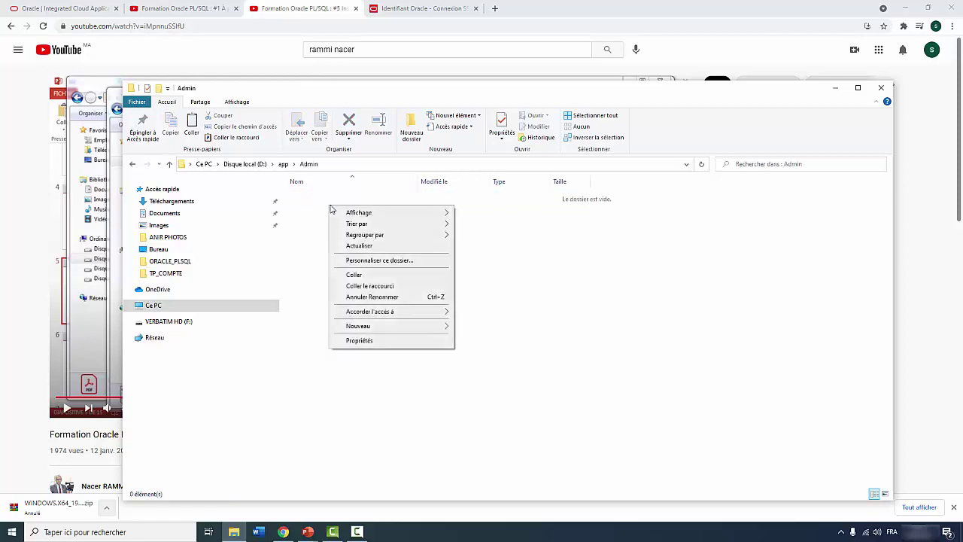
click(362, 276)
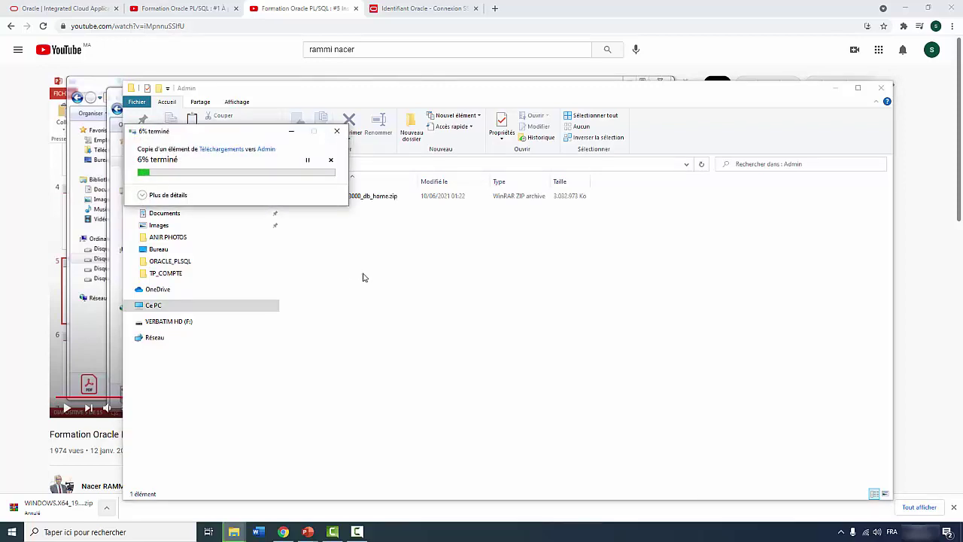
click(282, 532)
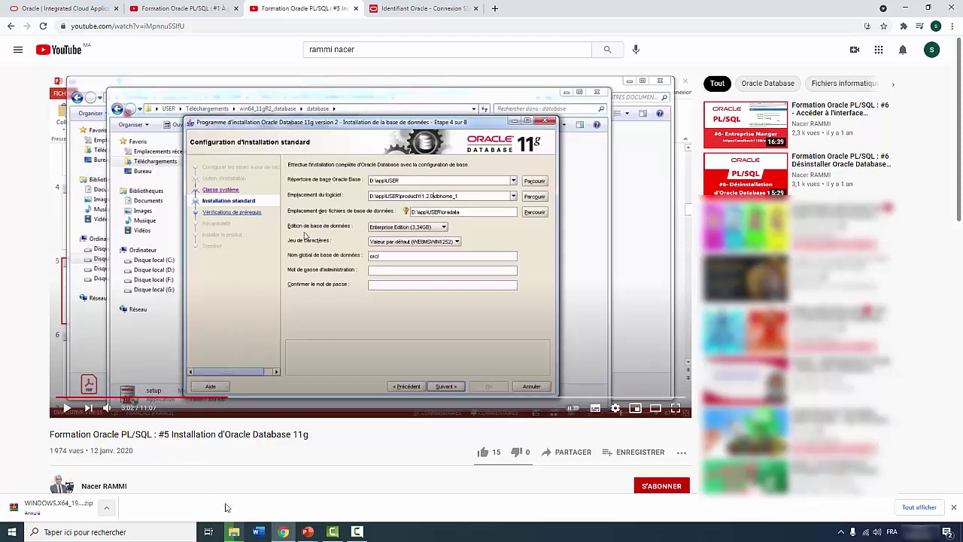
mouse_move(235, 521)
click(289, 493)
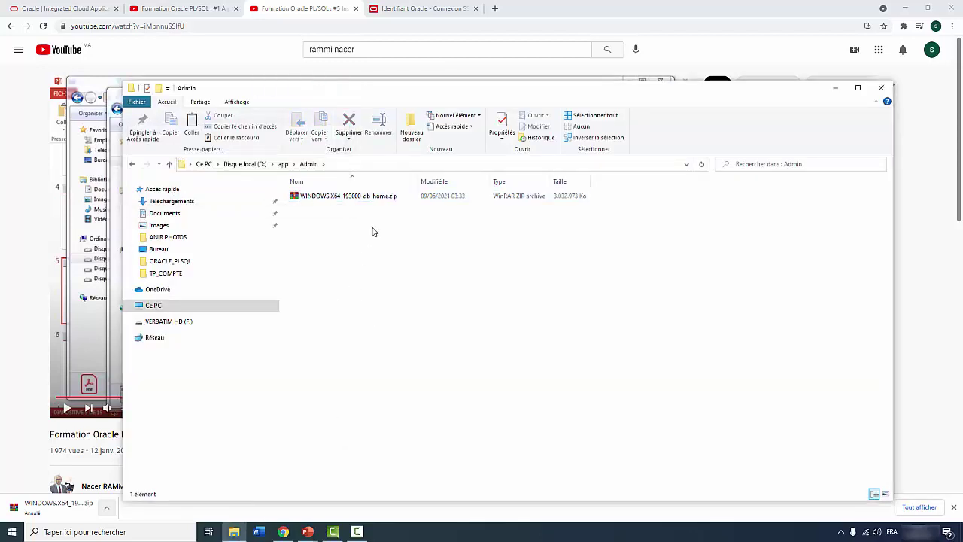
Extract the zip into its own WINDOWS.X64_193000_db_home folder
right_click(349, 197)
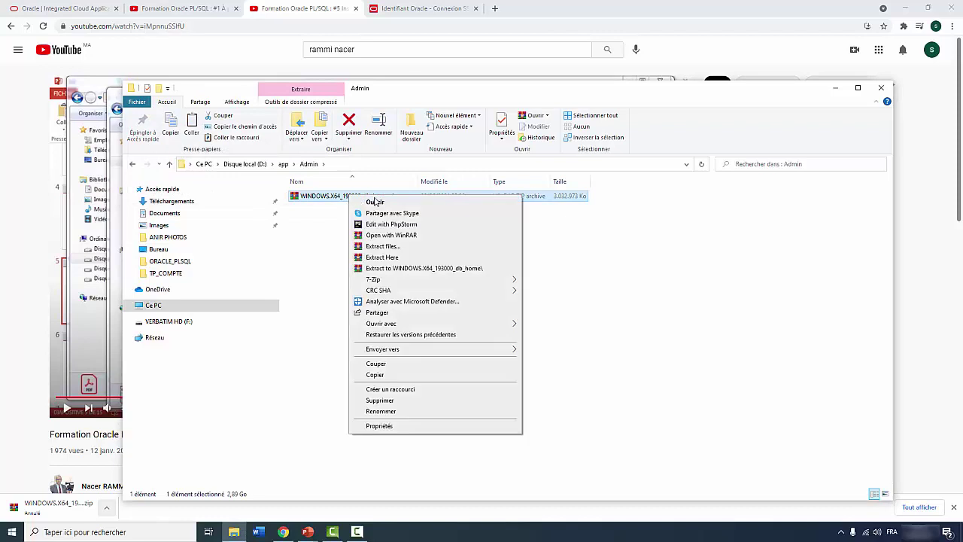
click(435, 268)
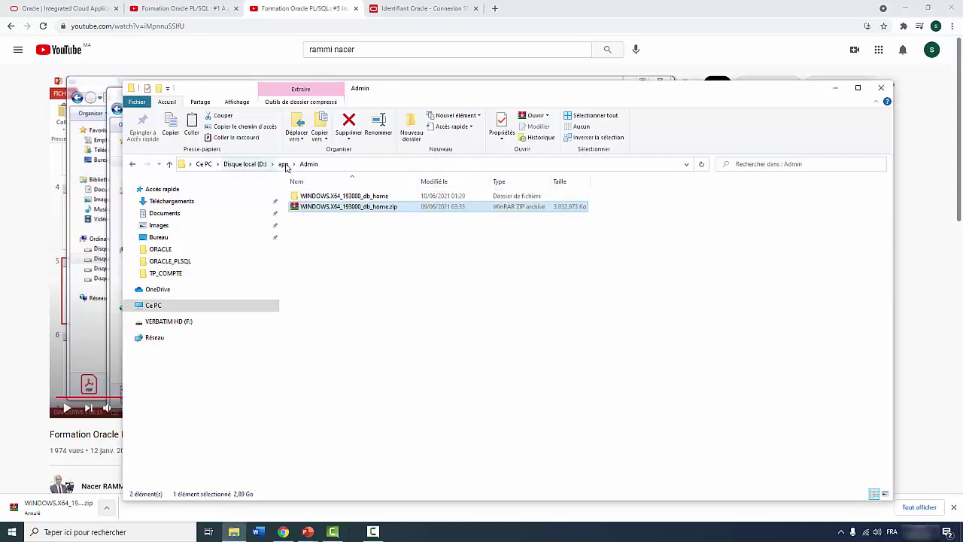
click(368, 197)
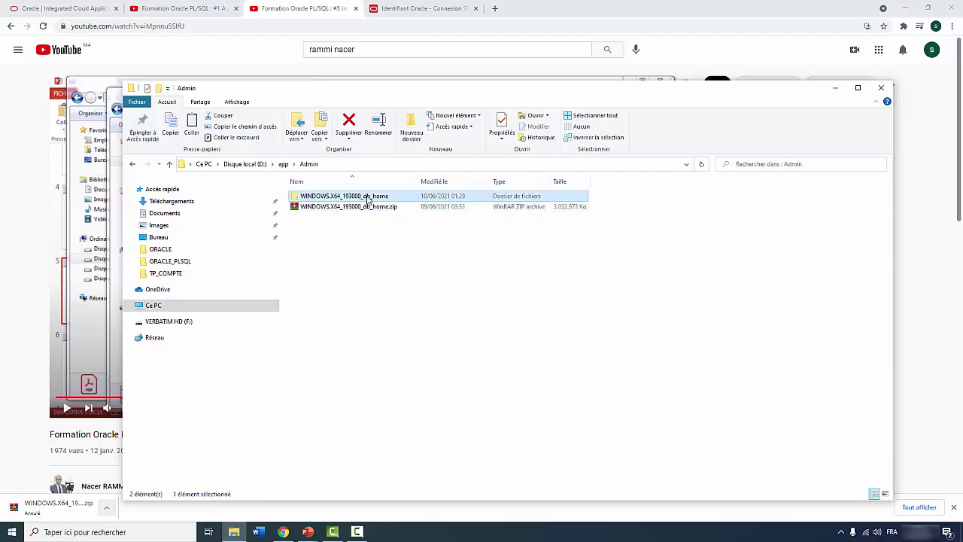
Rename the extracted folder to db_home and open it to view its files
click(365, 197)
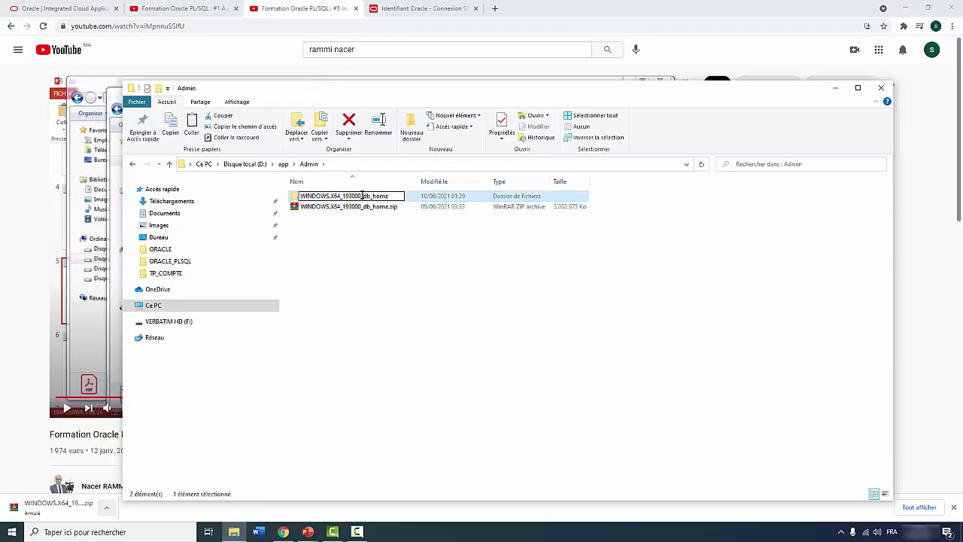
drag(364, 195, 296, 202)
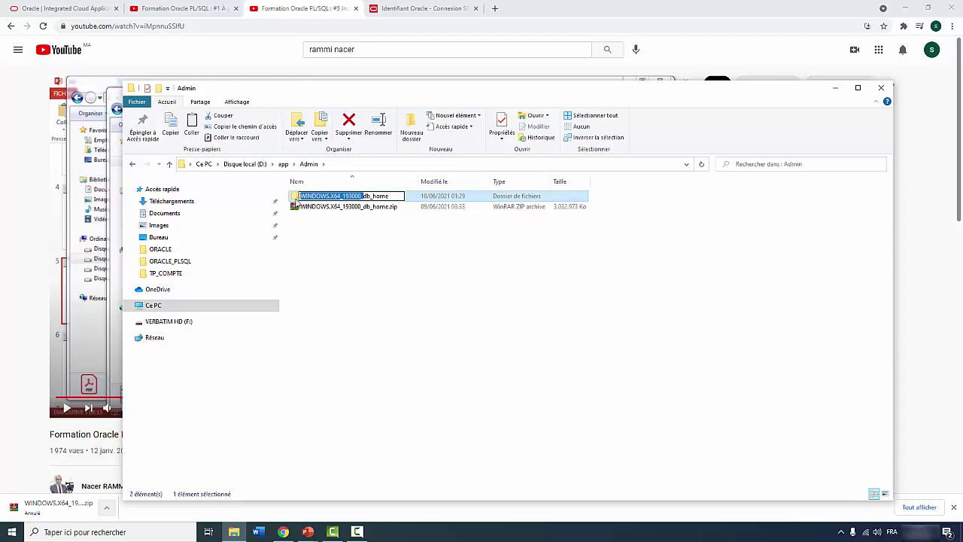
key(Delete)
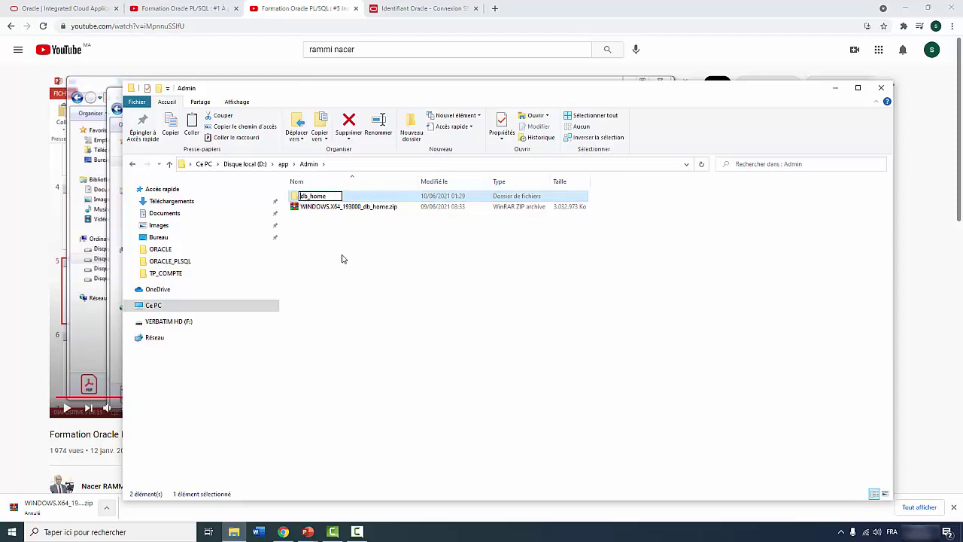
click(344, 262)
double_click(318, 198)
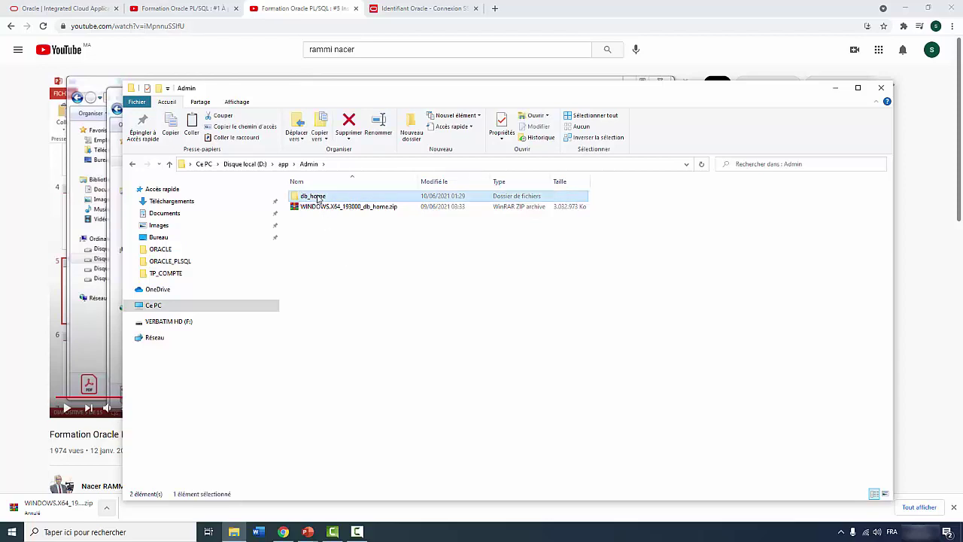
scroll(364, 294, down, 5)
scroll(364, 295, down, 10)
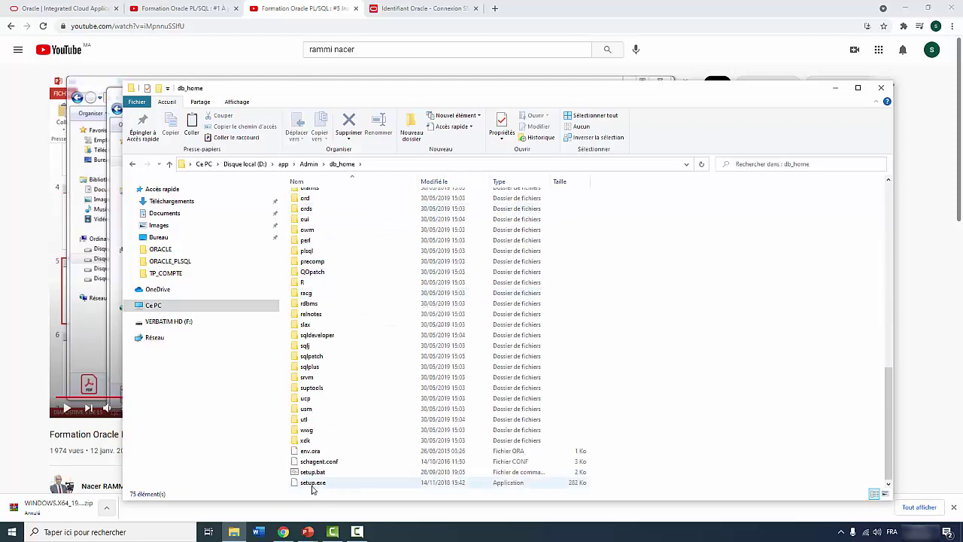
Run setup.exe from db_home as administrator to launch the Oracle 19c installer
double_click(316, 482)
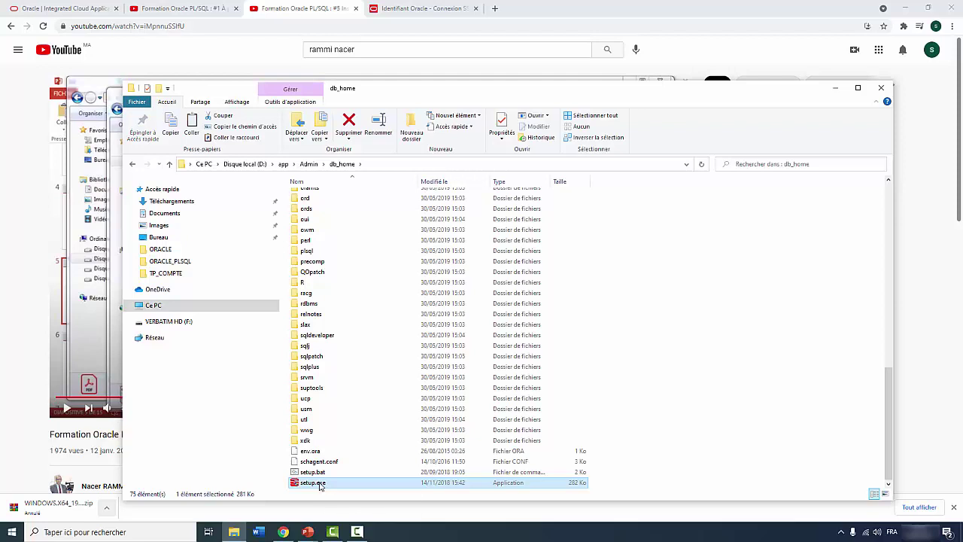
right_click(320, 484)
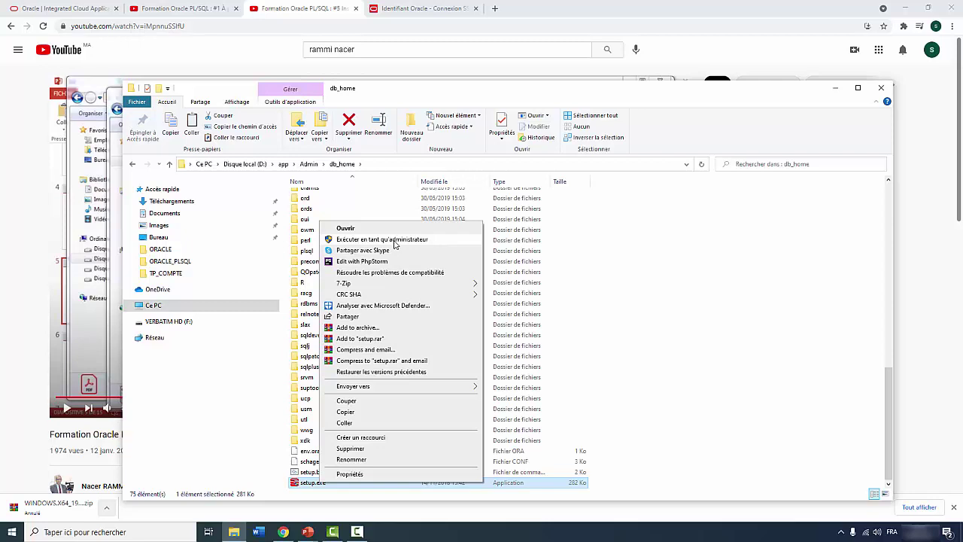
click(393, 240)
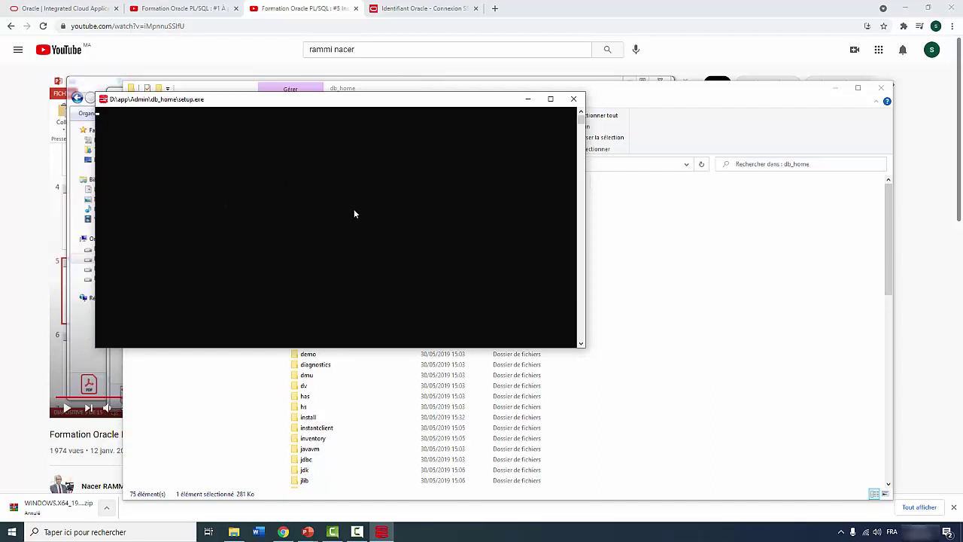
Minimize the setup console, check the tutorial tabs, then show the installer at step 1
click(530, 100)
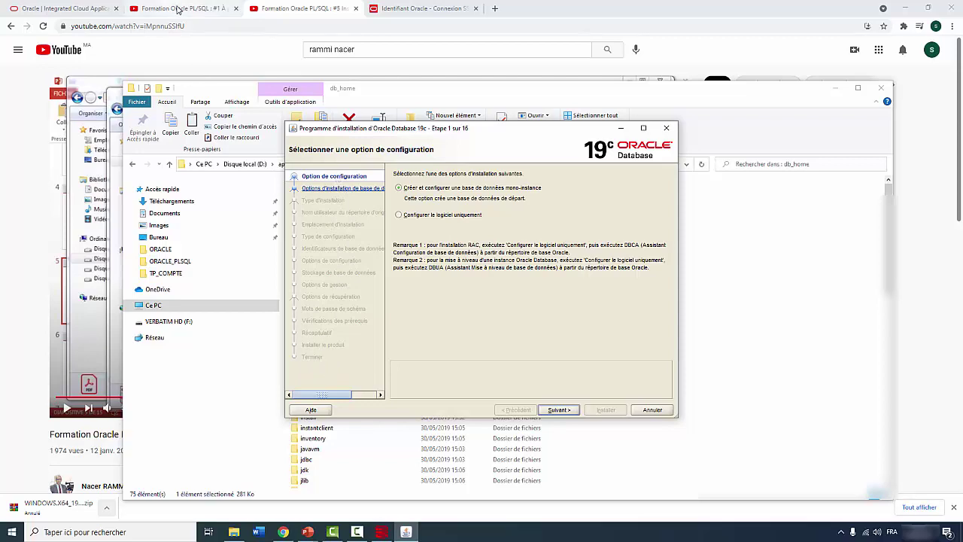
click(178, 9)
click(297, 9)
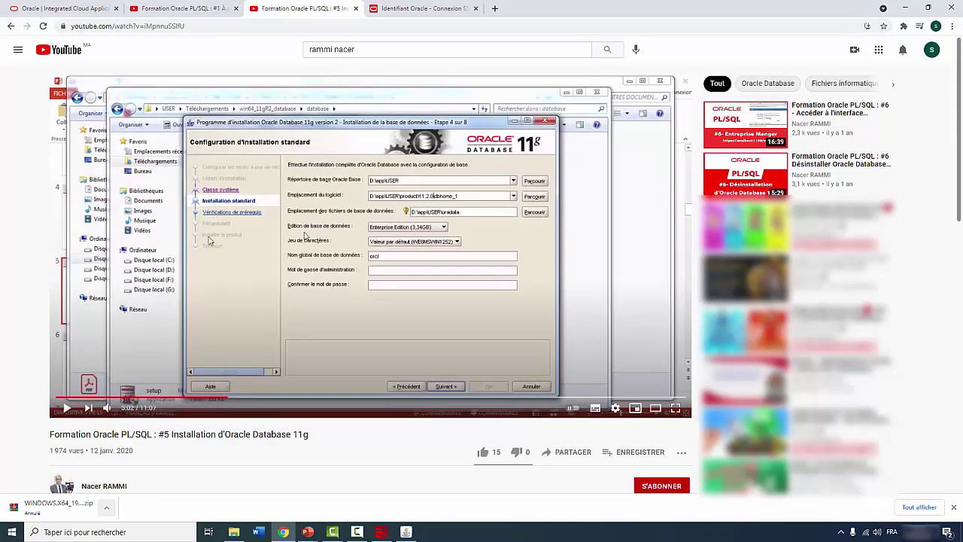
click(406, 532)
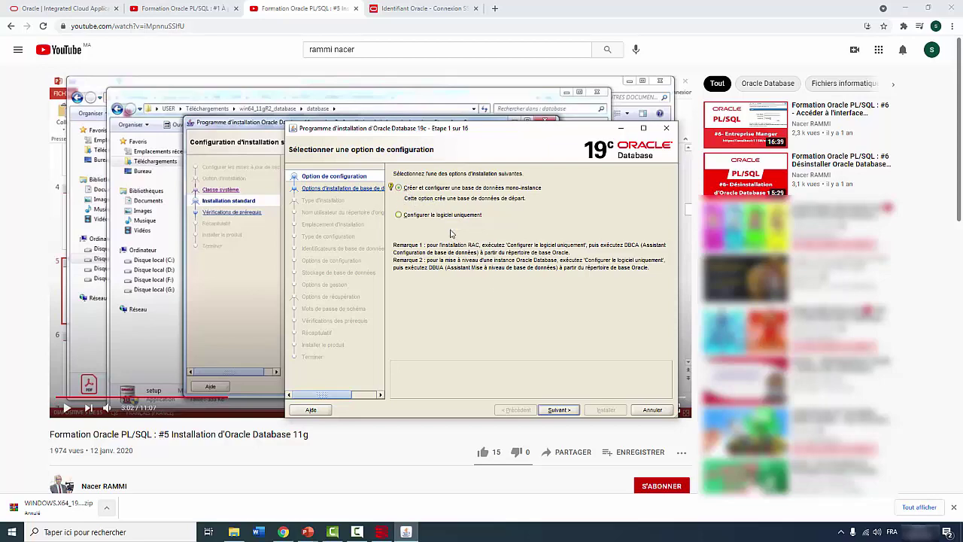
Advance the installer past step 1 and show slide 6 comparing 11g and 19c installations
click(559, 410)
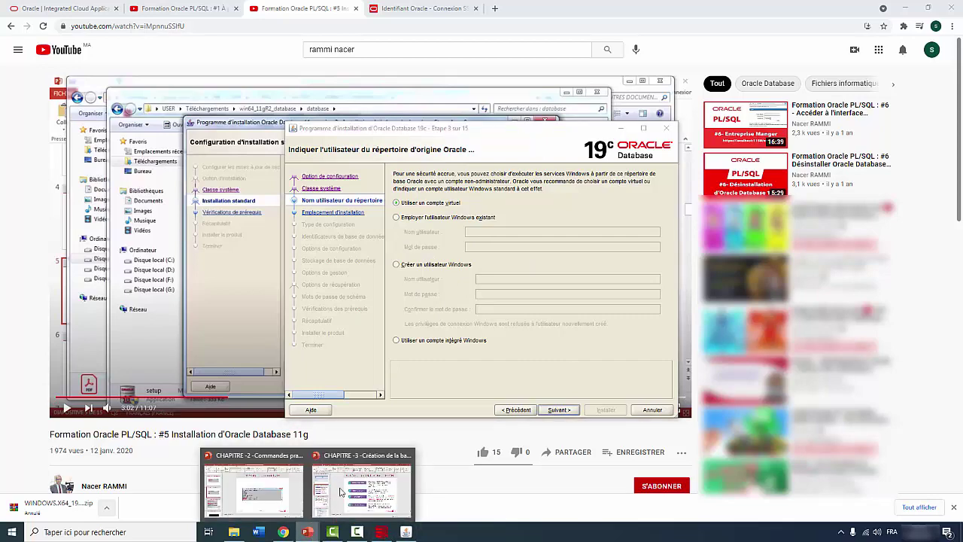
click(357, 490)
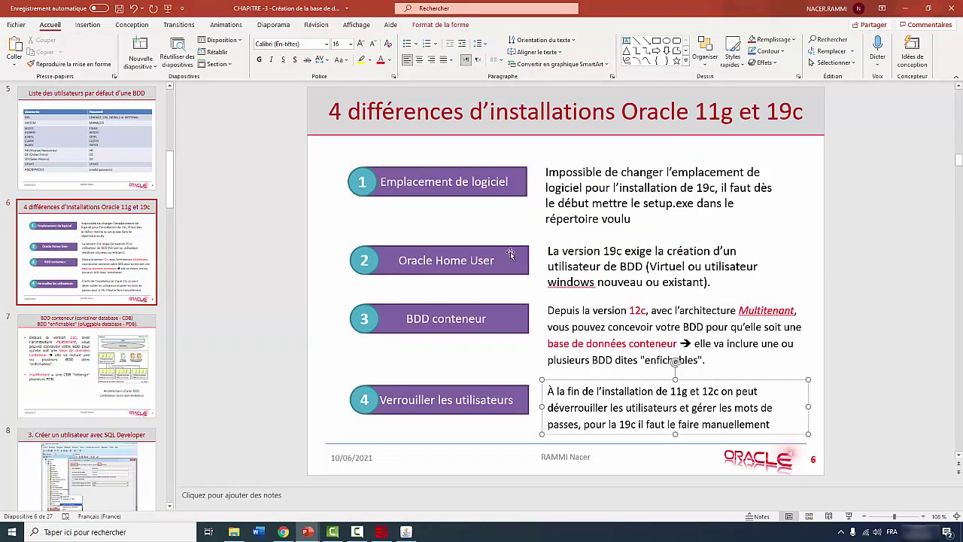
Advance the installer past the Oracle home user step to step 4, comparing with the 11g video
key(alt+Tab)
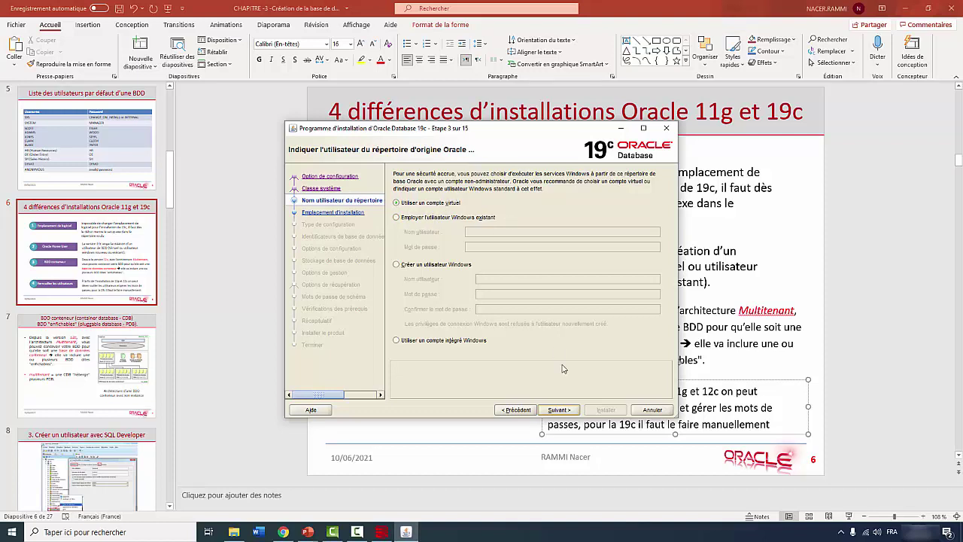
click(558, 409)
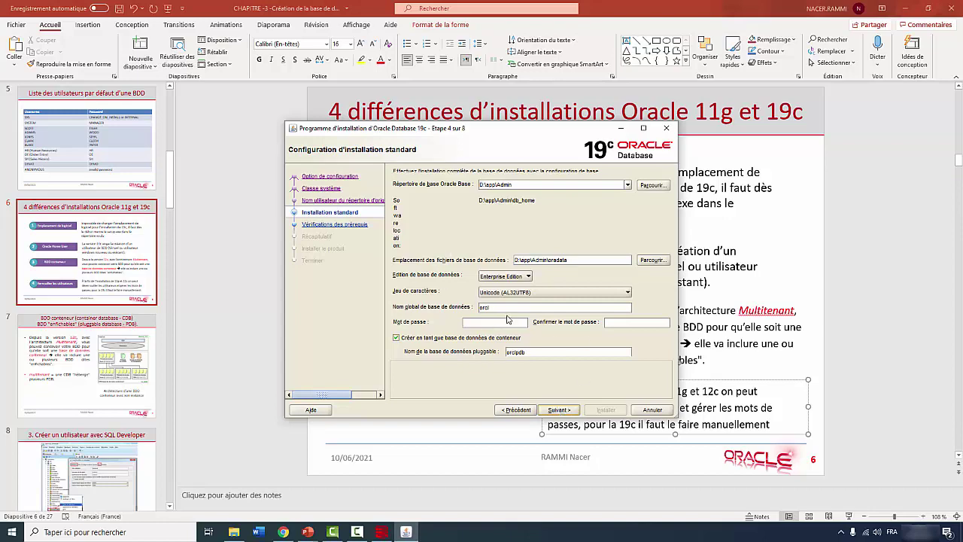
click(284, 532)
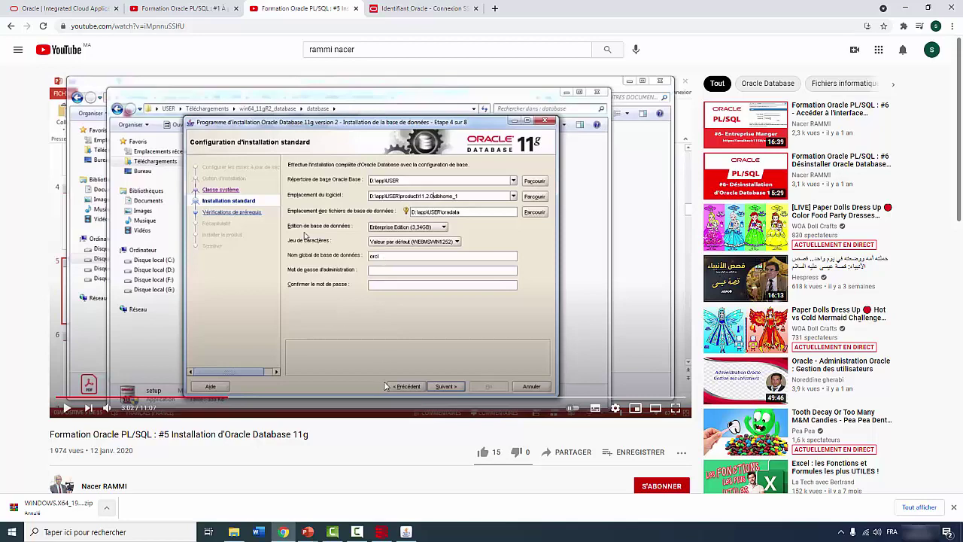
click(406, 532)
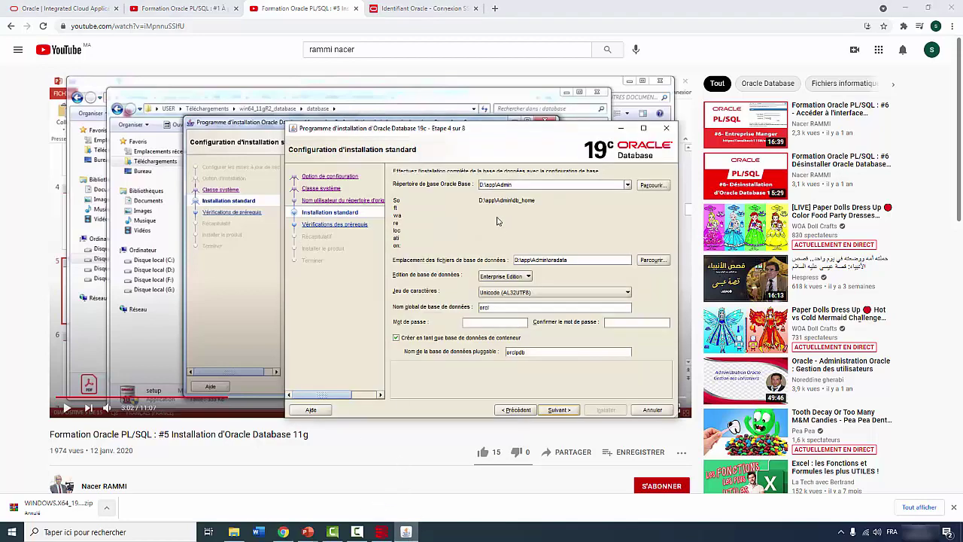